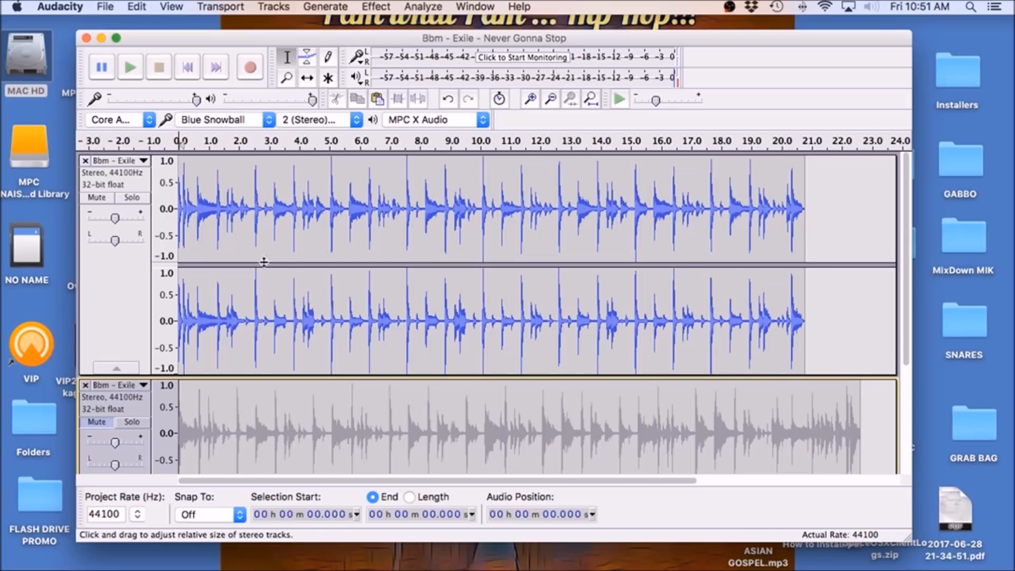
Play the beginning of the upper stereo track to find where the loop should start.
left_click(127, 67)
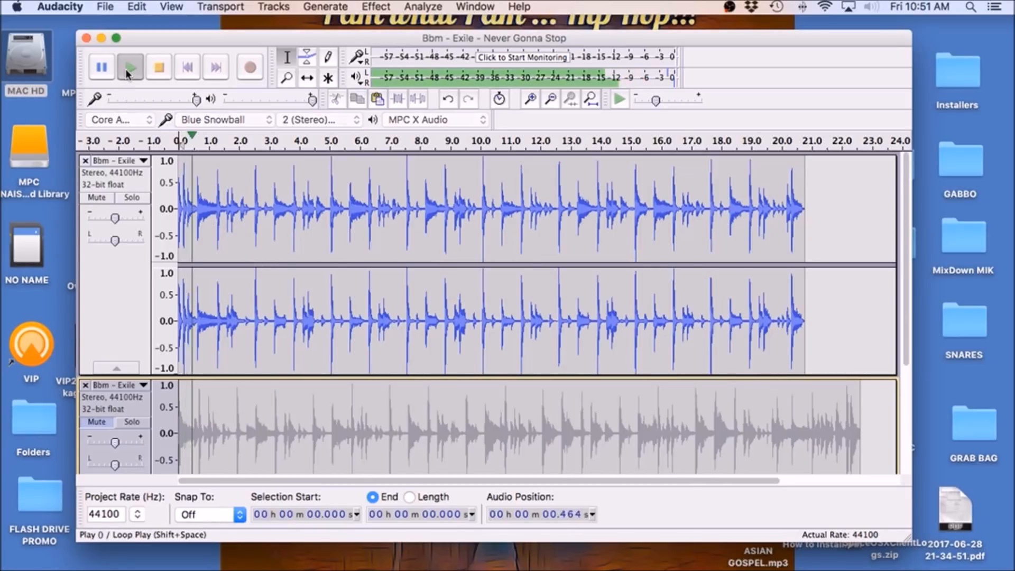
left_click(211, 170)
left_click(157, 67)
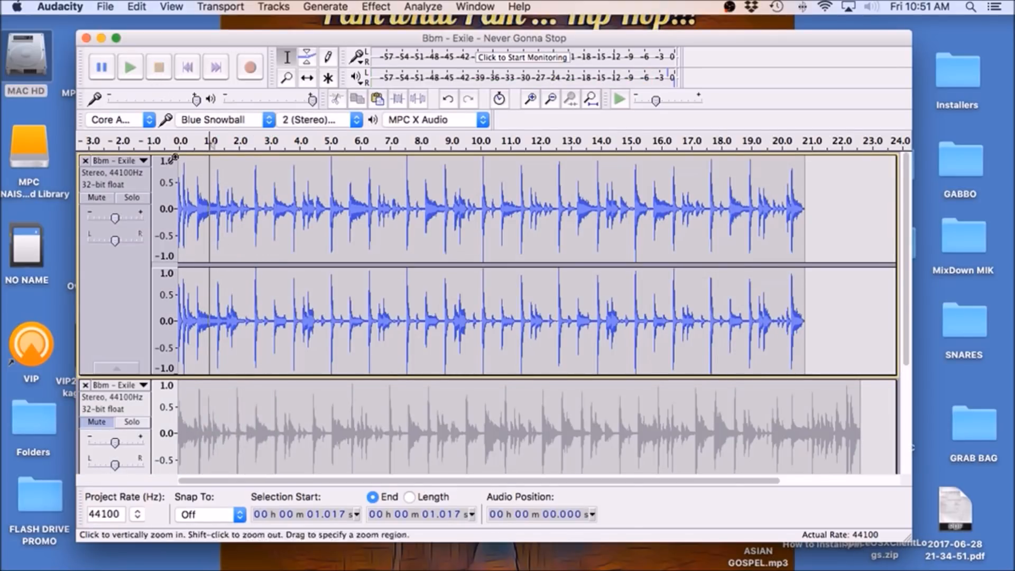
left_click(181, 68)
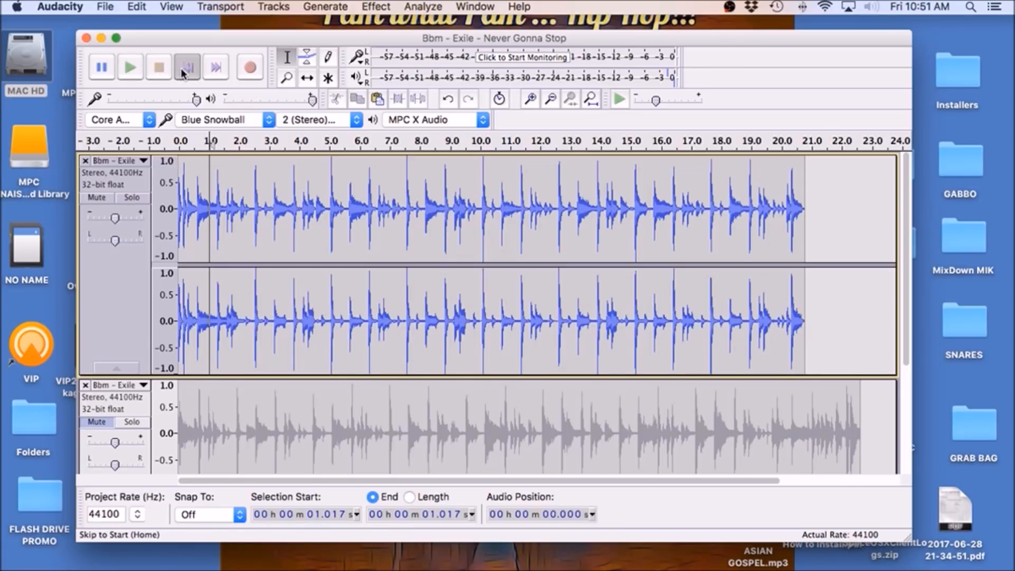
left_click(131, 66)
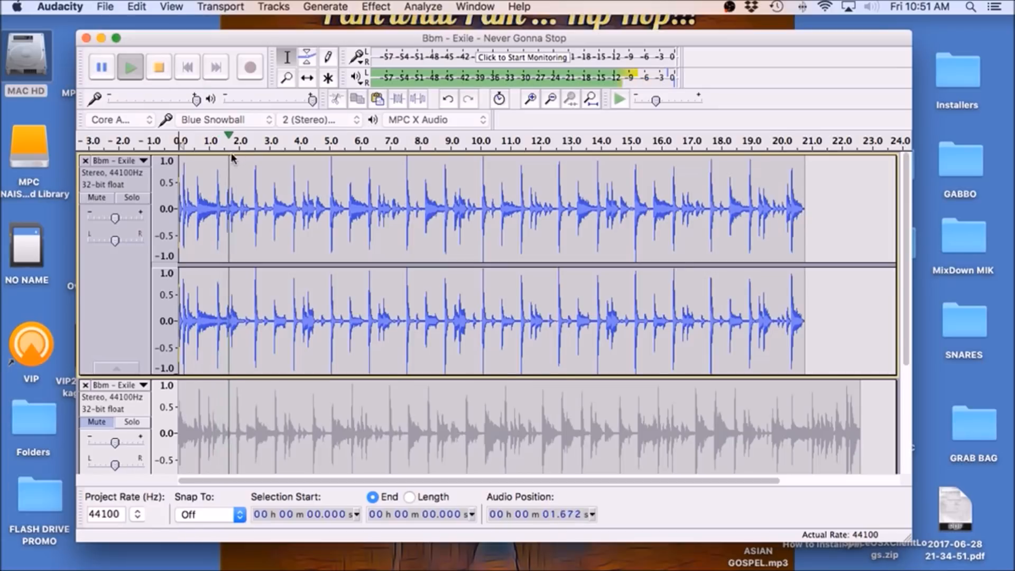
left_click(165, 68)
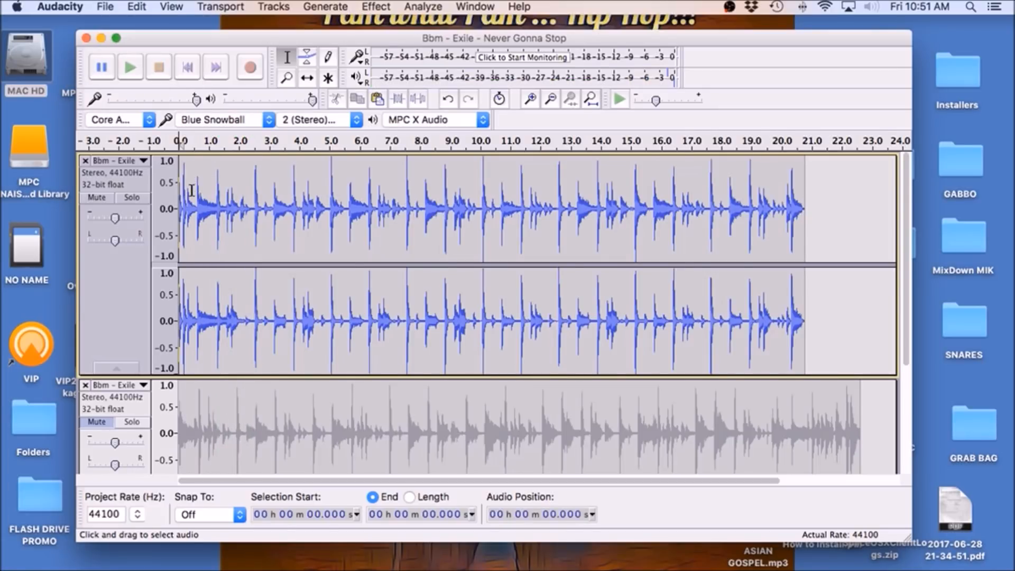
Place the cursor at 0.635 s in the upper track, on the attack of the drum hit.
left_click(196, 192)
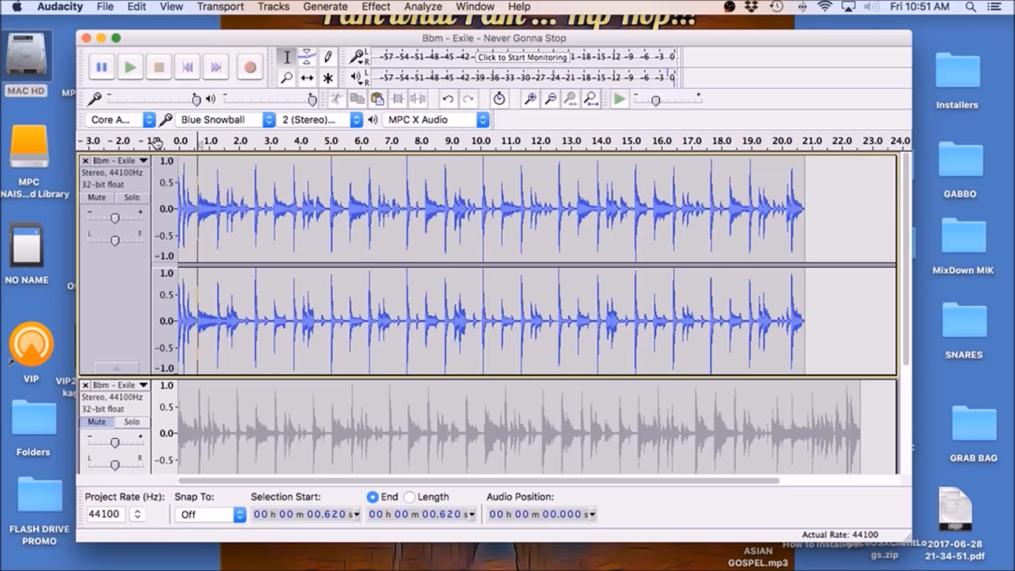
left_click(530, 99)
left_click(531, 99)
left_click(530, 99)
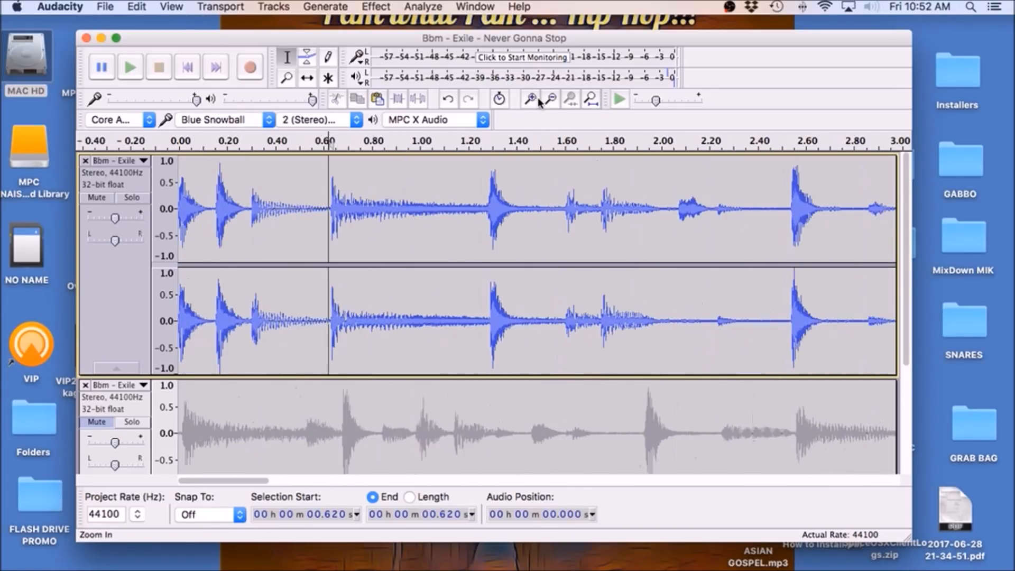
left_click(331, 199)
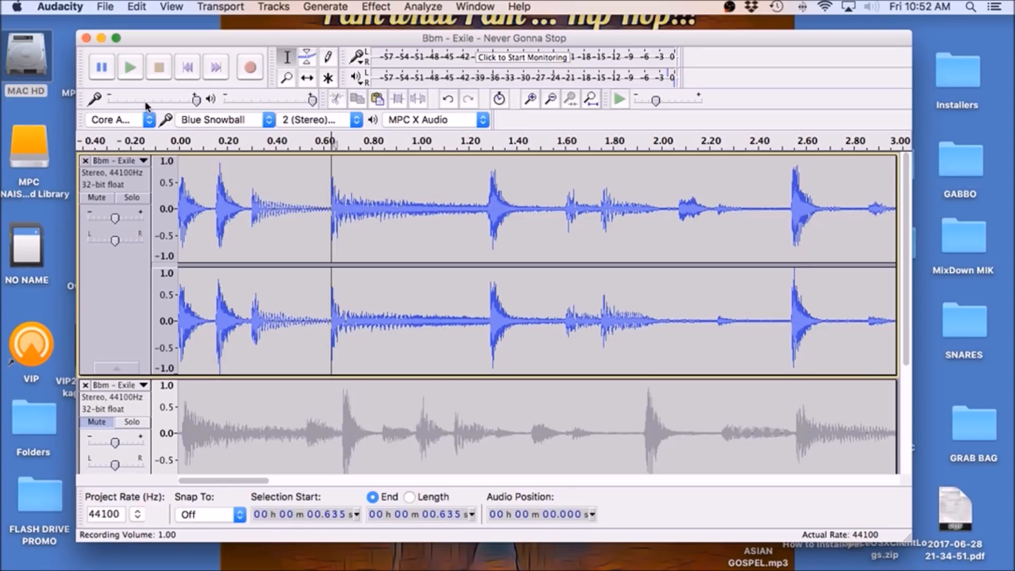
Play the upper track from the cursor and pause at about 11.2 s, just past the loop's end.
left_click(132, 66)
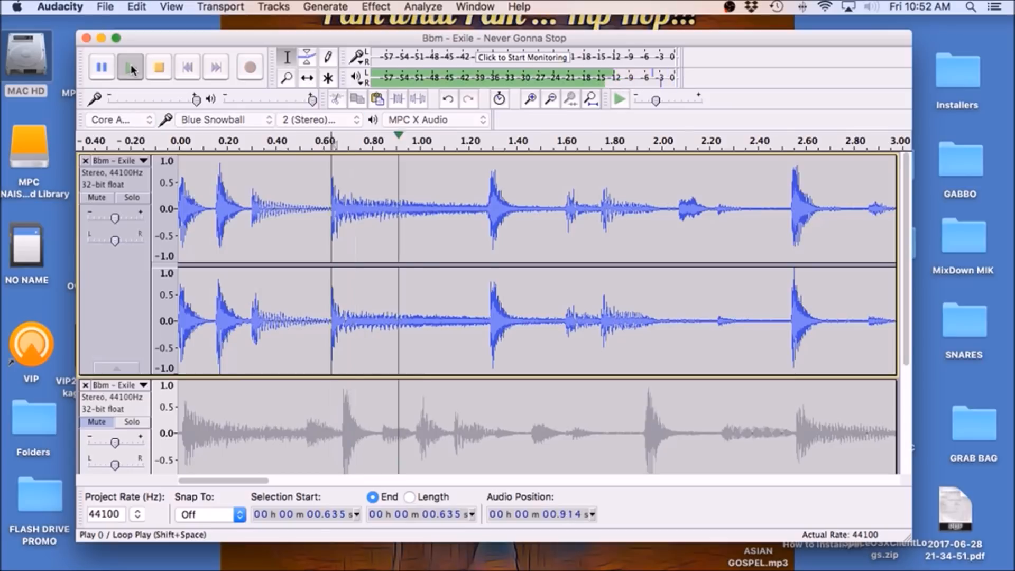
left_click(551, 99)
left_click(551, 99)
left_click(551, 98)
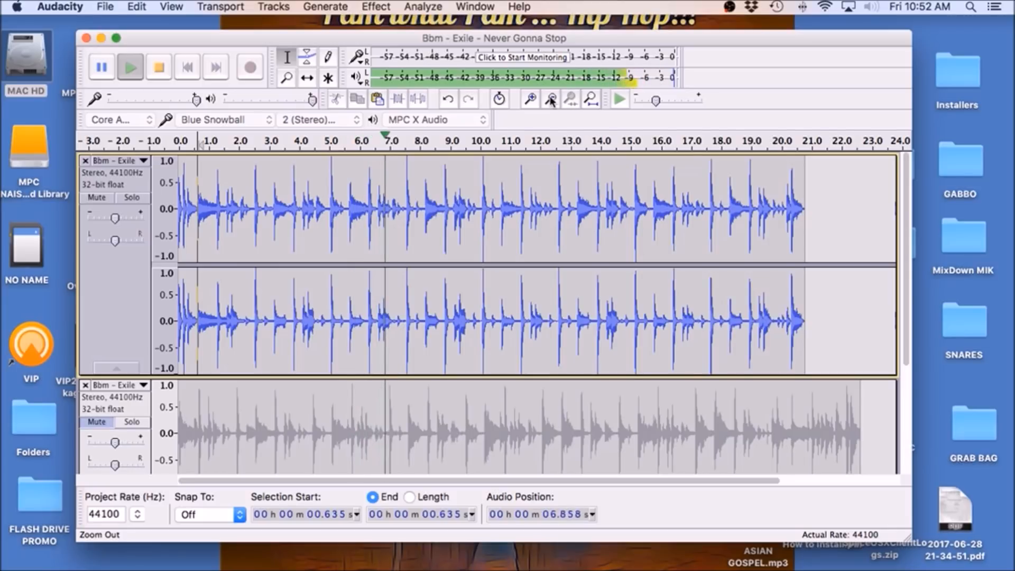
left_click(103, 66)
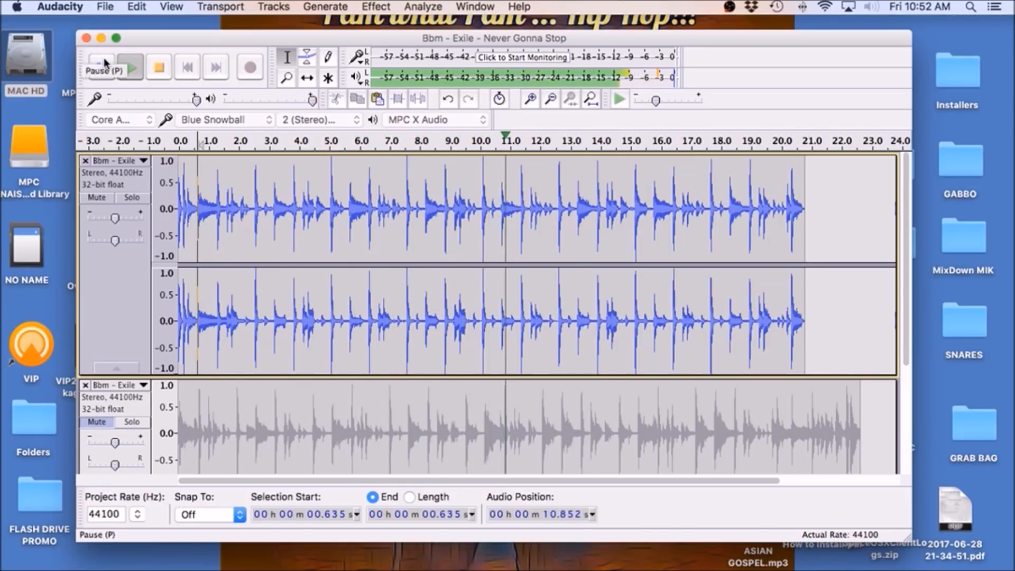
Select the upper track's audio from its start to 10.718 s, with the end on the drum hit.
left_click(502, 197)
mouse_move(493, 198)
left_mouse_down()
mouse_move(317, 245)
mouse_move(181, 247)
mouse_move(124, 264)
left_mouse_up()
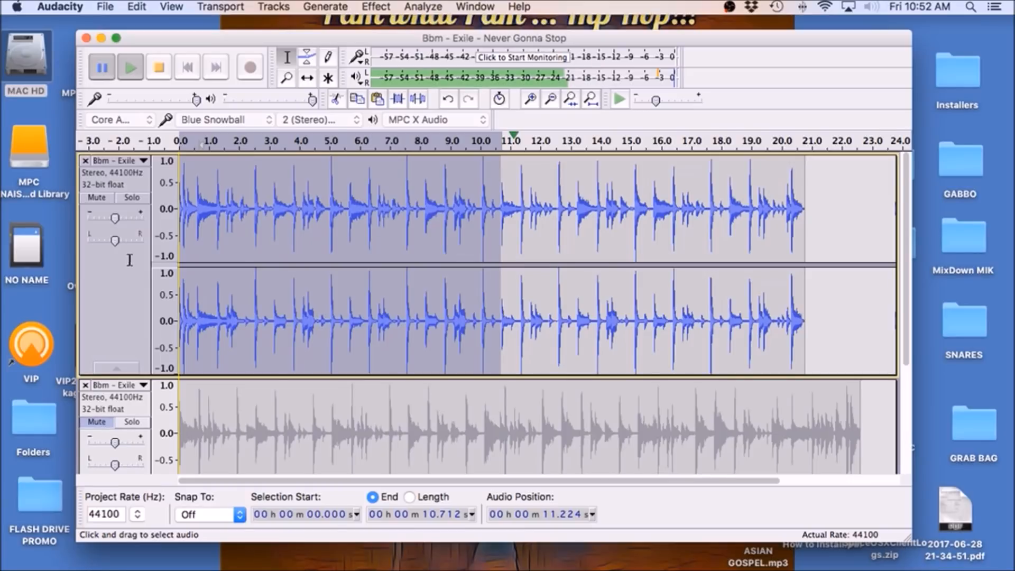
left_click(532, 100)
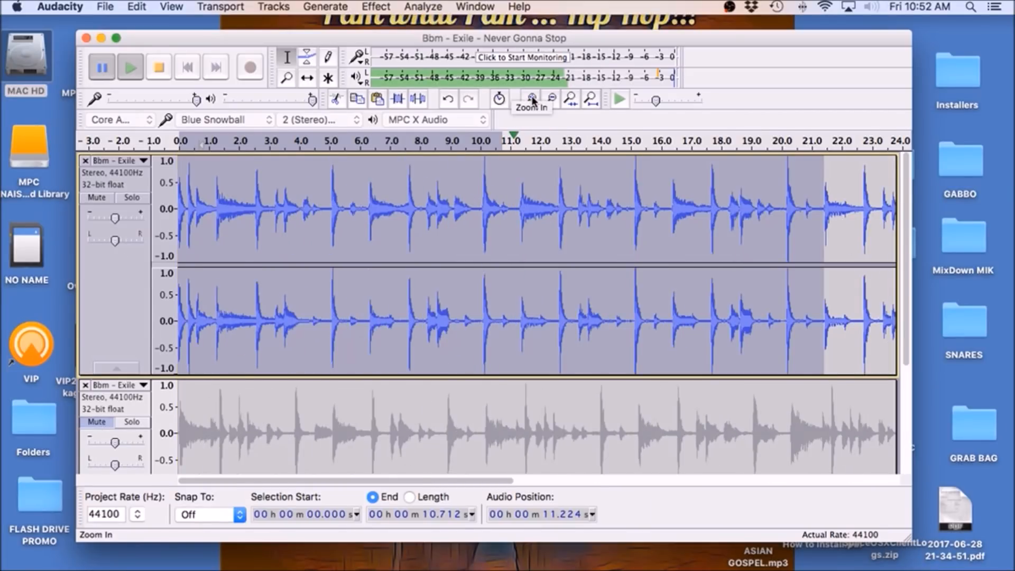
left_click(532, 100)
left_click(532, 100)
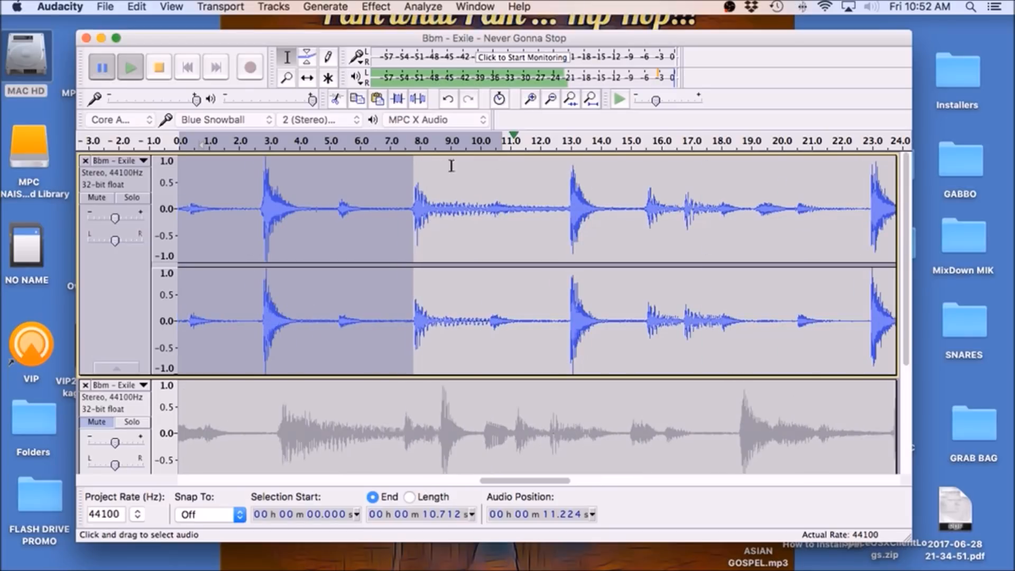
left_click_drag(410, 175, 409, 176)
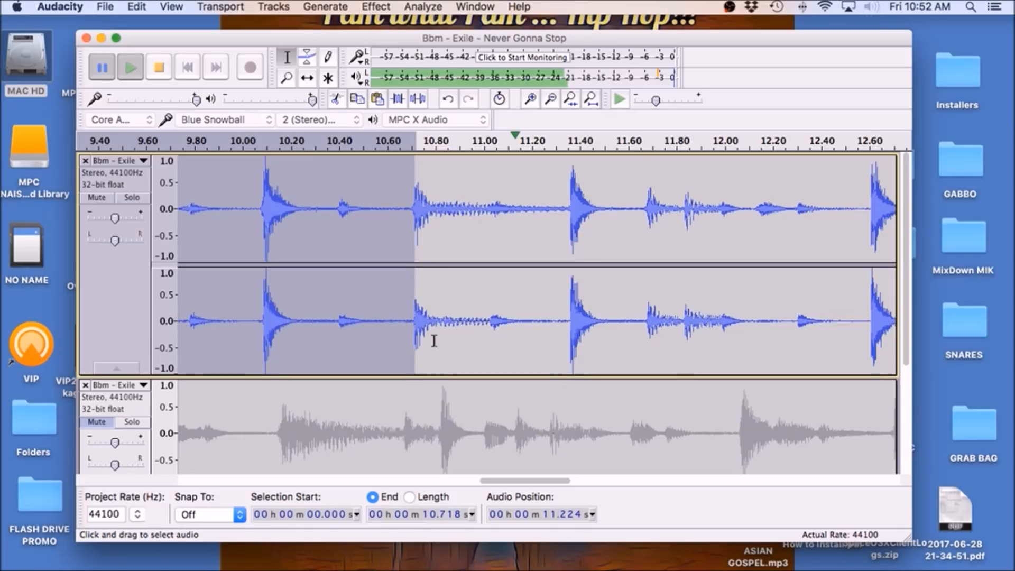
Move the selection's start to 0.626 s, just before the first drum hit of the loop.
left_click_drag(512, 478, 194, 490)
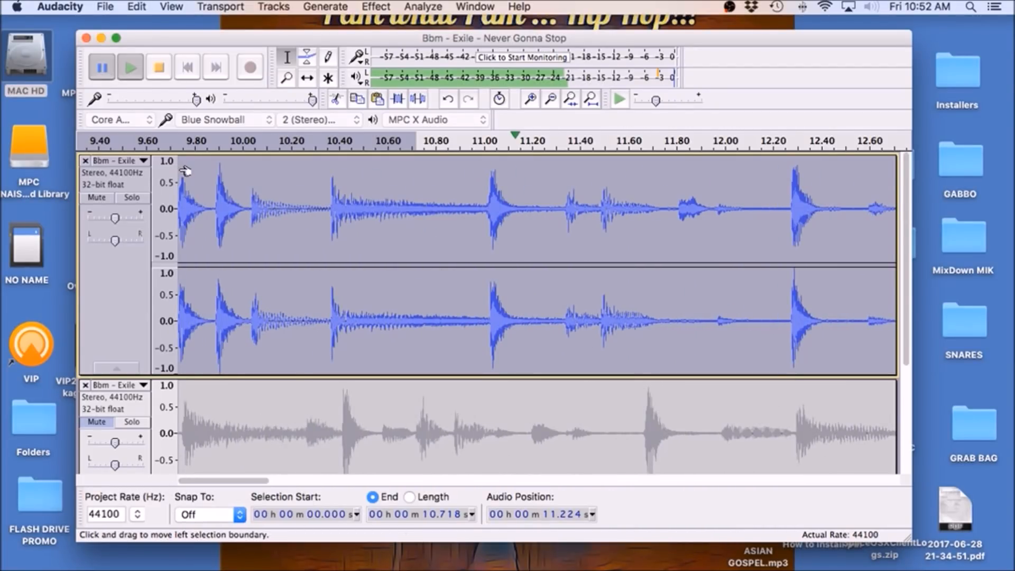
left_click_drag(185, 170, 334, 180)
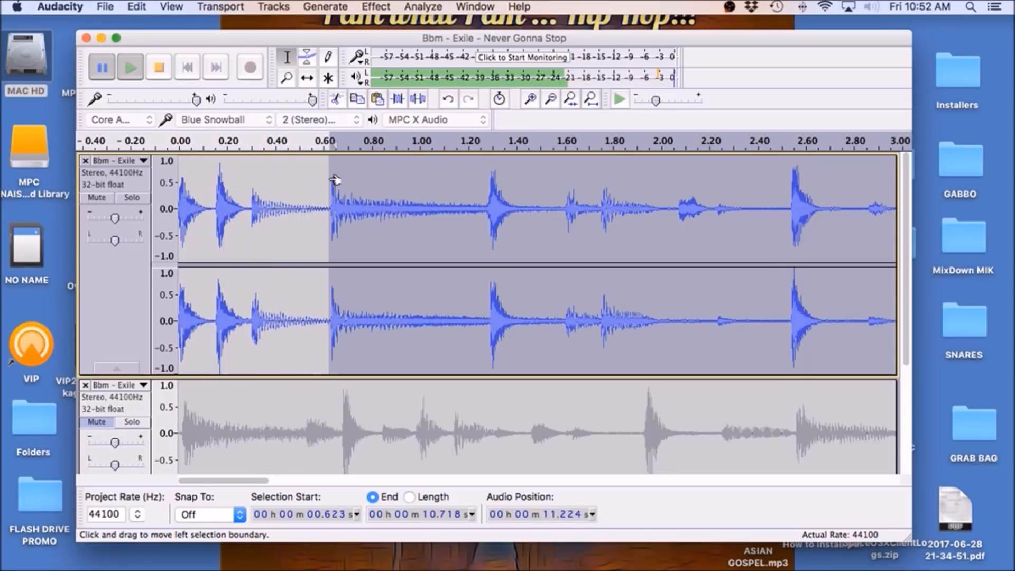
left_click(551, 99)
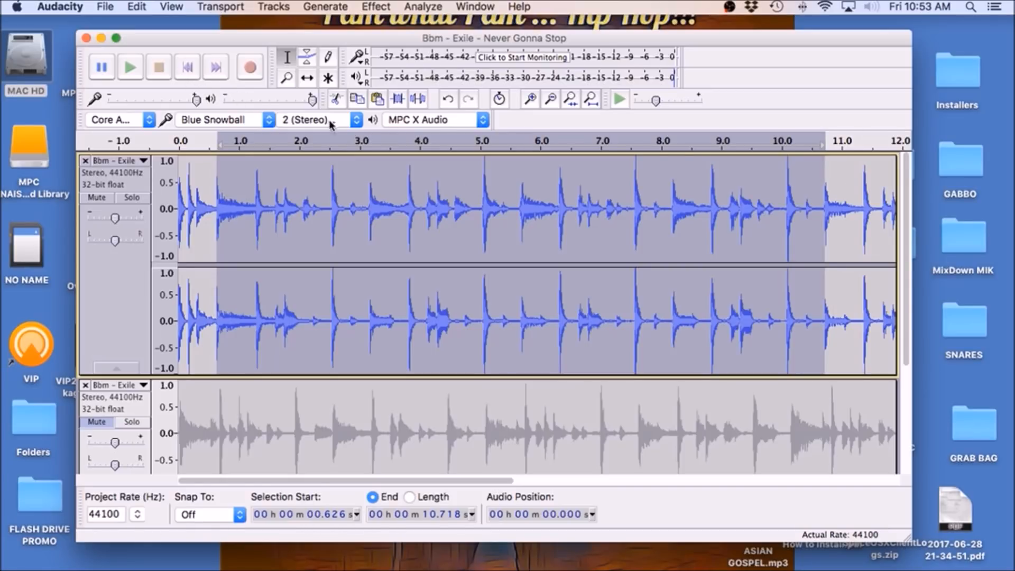
Fine-tune the selection's end to 10.715 s, just before the drum hit that follows the loop.
left_click(531, 99)
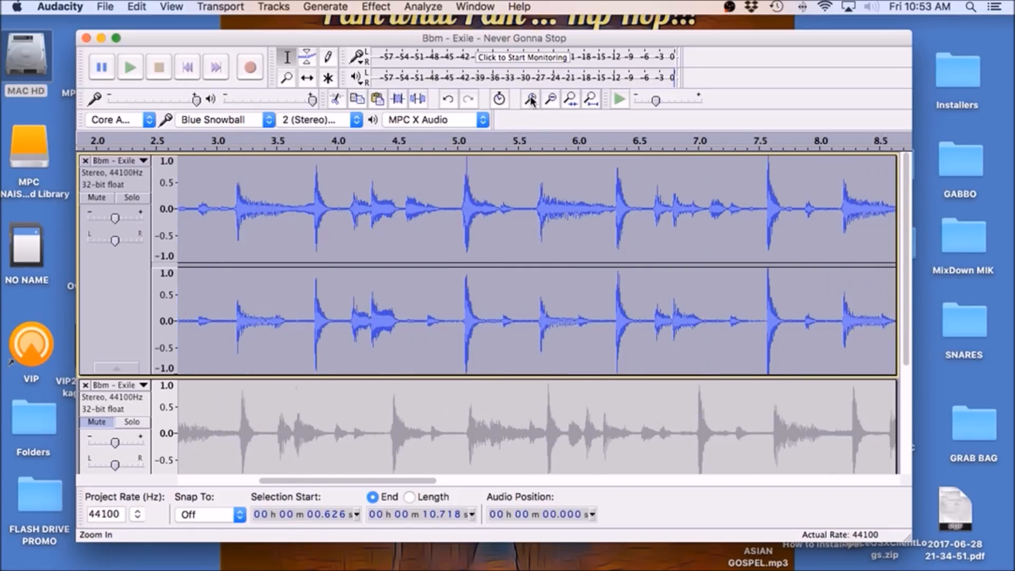
left_click(531, 99)
scroll(634, 204, "down", 2)
scroll(637, 205, "up", 2)
scroll(634, 204, "down", 3)
scroll(634, 204, "up", 3)
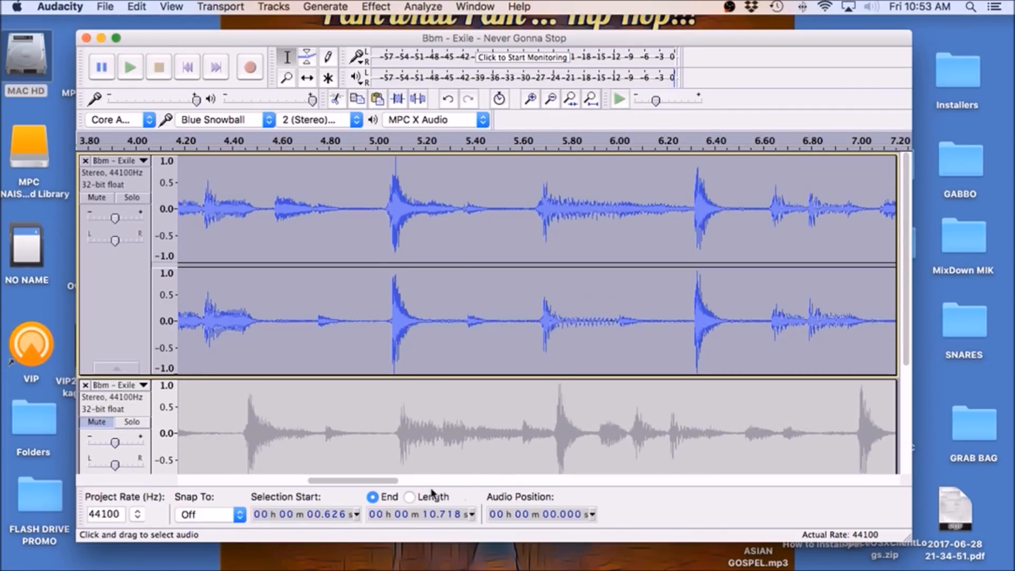
left_click_drag(374, 481, 526, 481)
left_click_drag(565, 174, 563, 175)
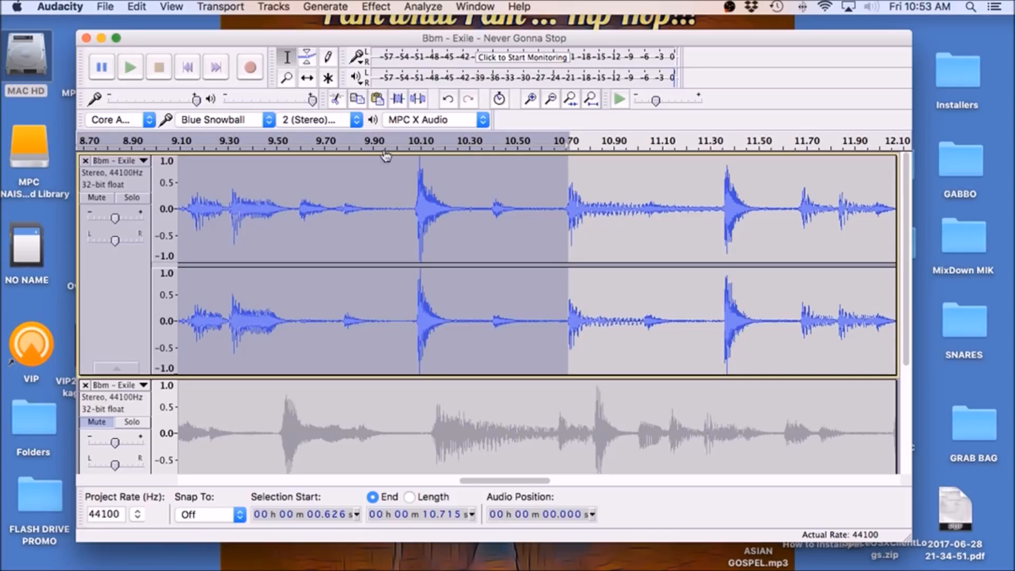
Cut the selected loop, delete its leftover source track and paste the loop into a new track.
left_click(338, 98)
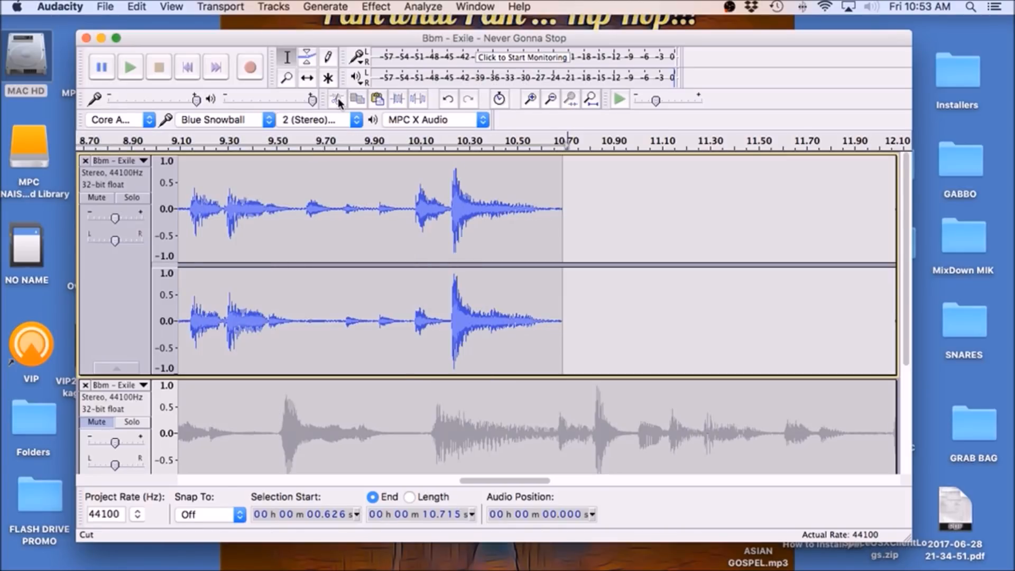
left_click(85, 161)
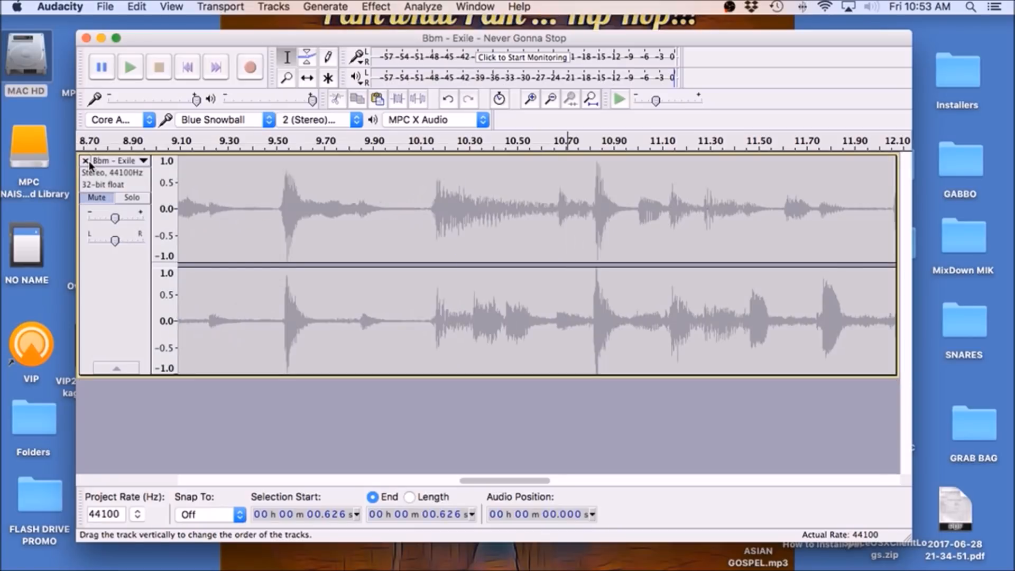
left_click(378, 99)
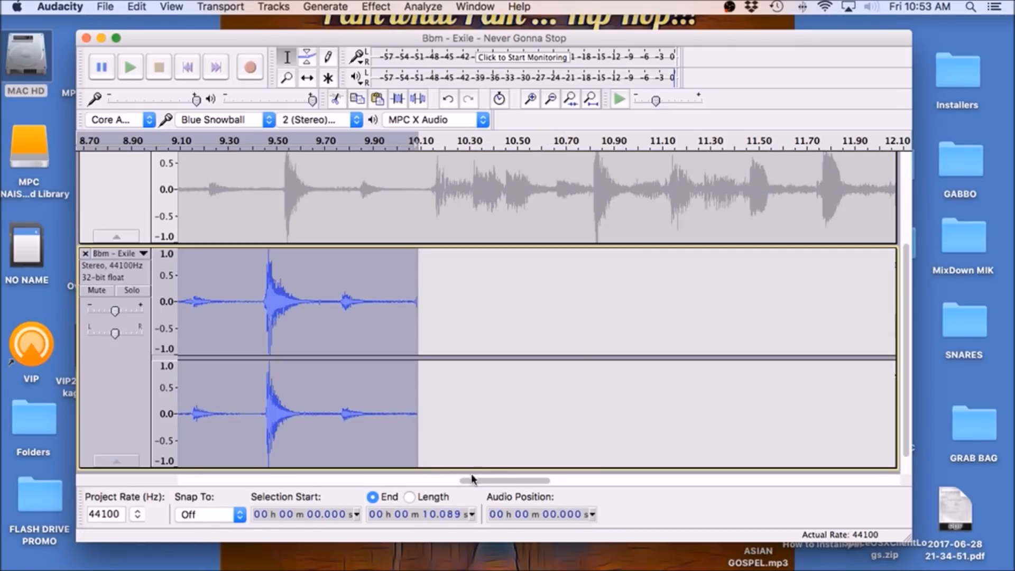
Apply the Repeat effect to the pasted loop with the number of times to repeat set to 1.
left_click_drag(462, 481, 196, 464)
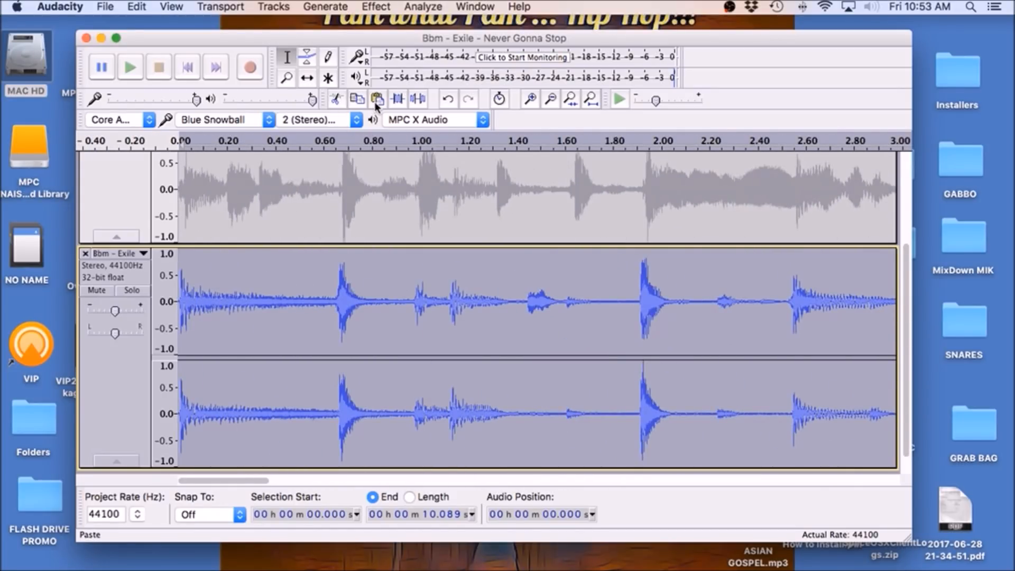
left_click(550, 103)
left_click(550, 102)
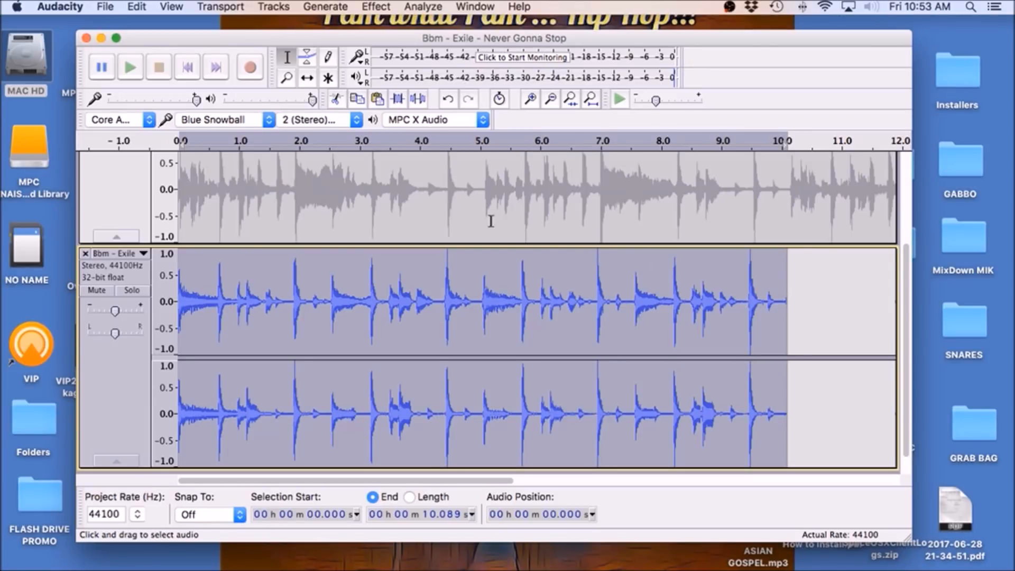
left_click(789, 300)
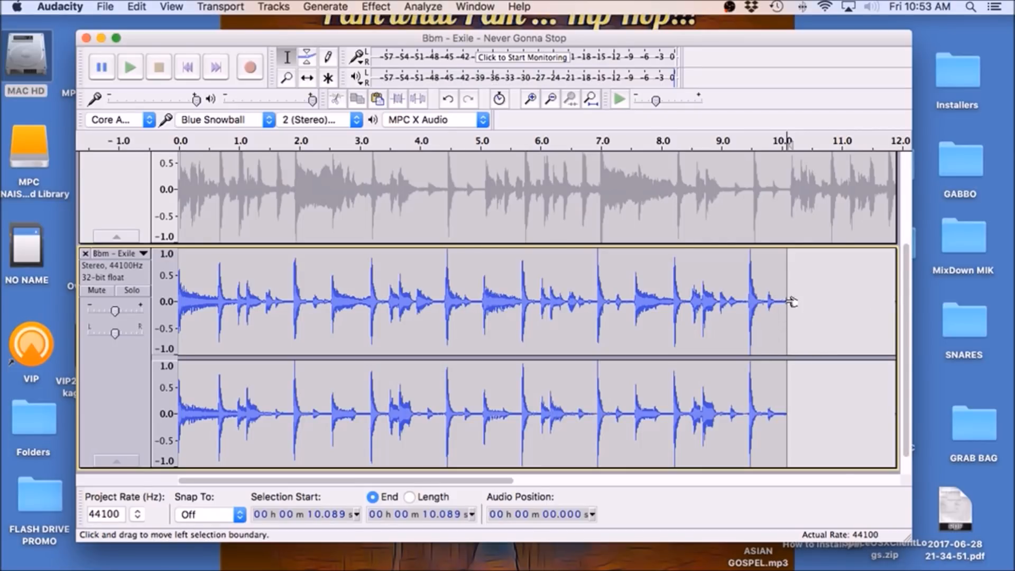
left_click(376, 7)
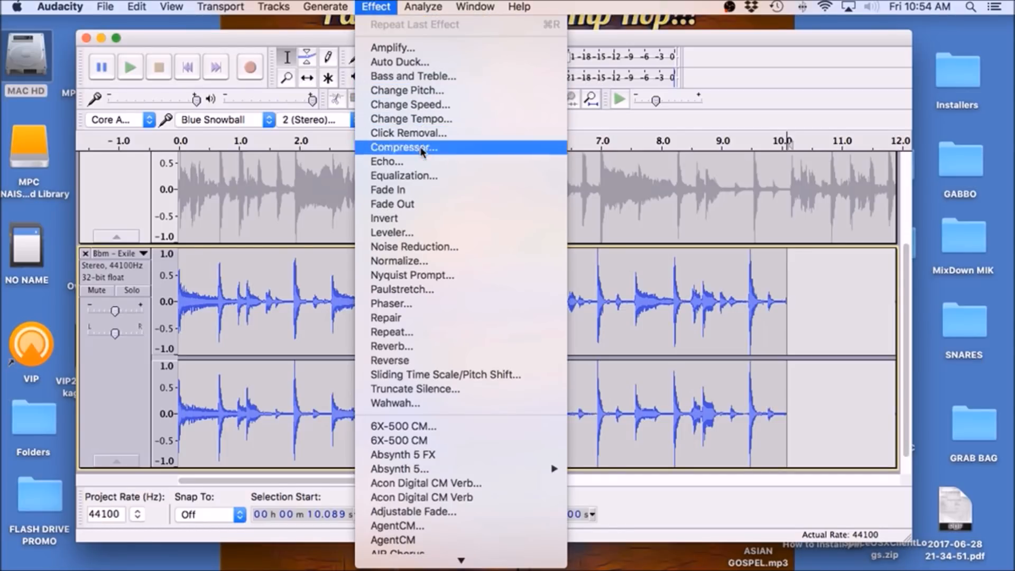
left_click(404, 331)
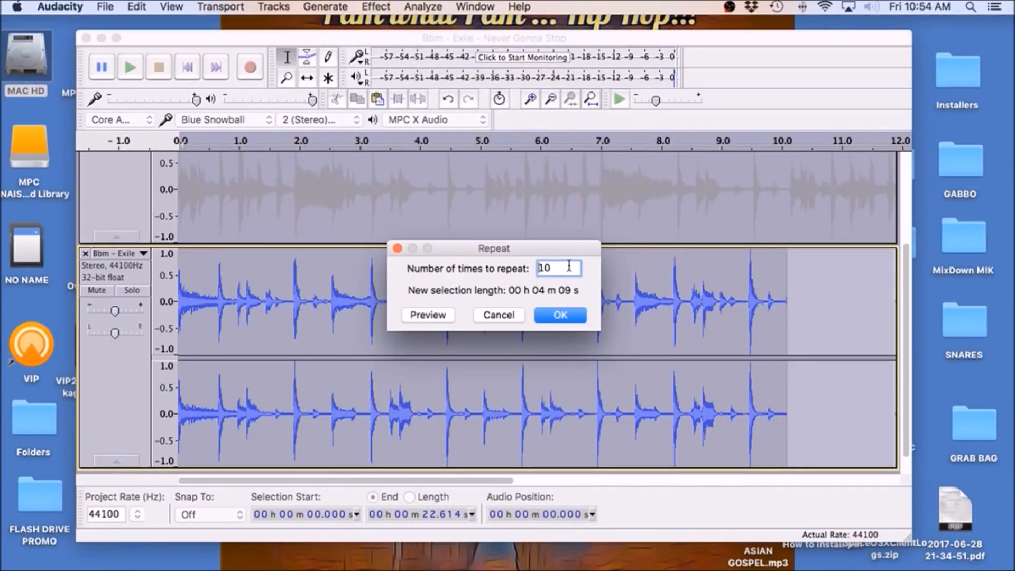
left_click_drag(564, 268, 506, 270)
type("1")
left_click(559, 317)
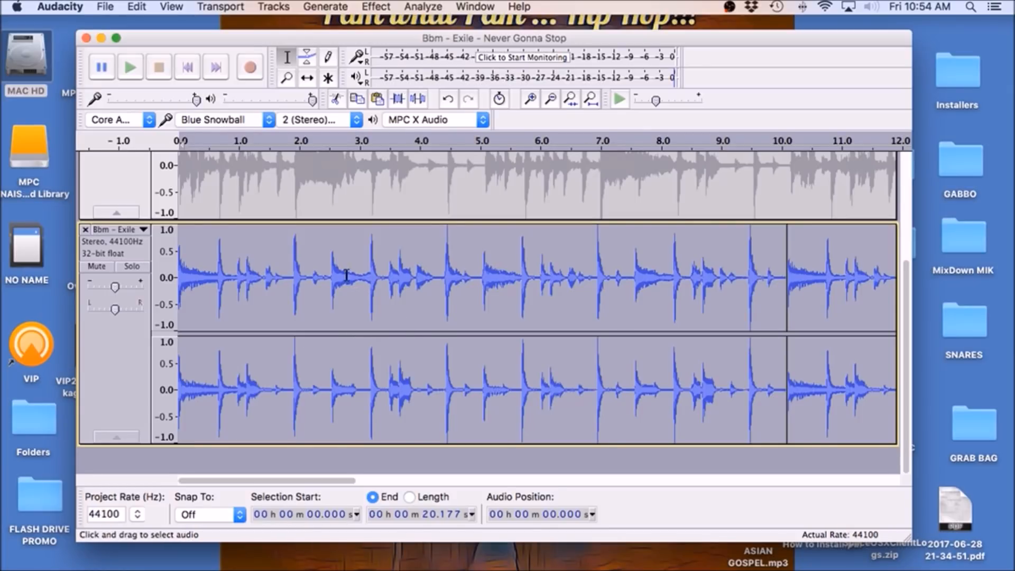
Play the repeated loop from 2.492 s past the join between the two copies, then stop playback.
left_click(328, 270)
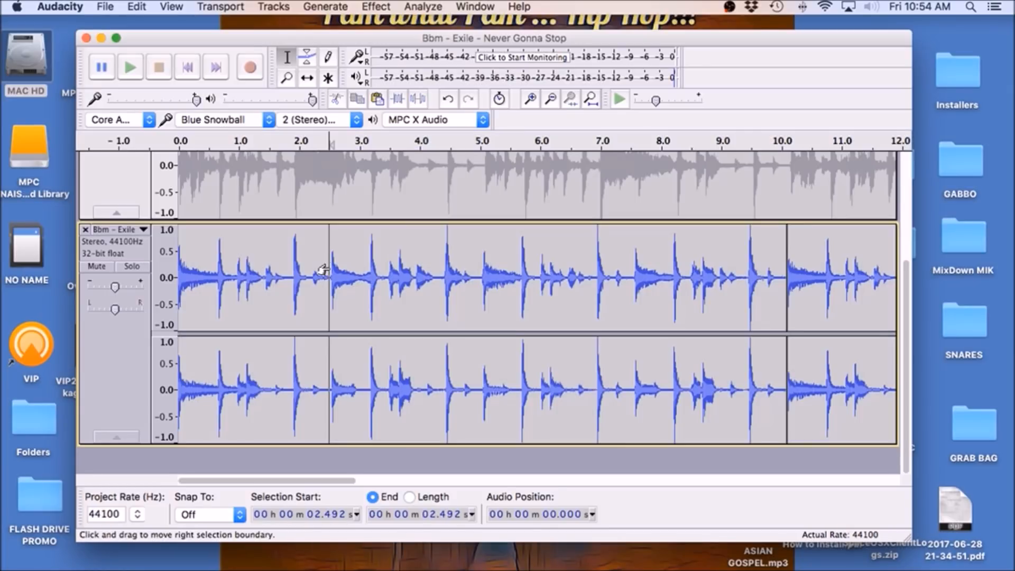
left_click(132, 71)
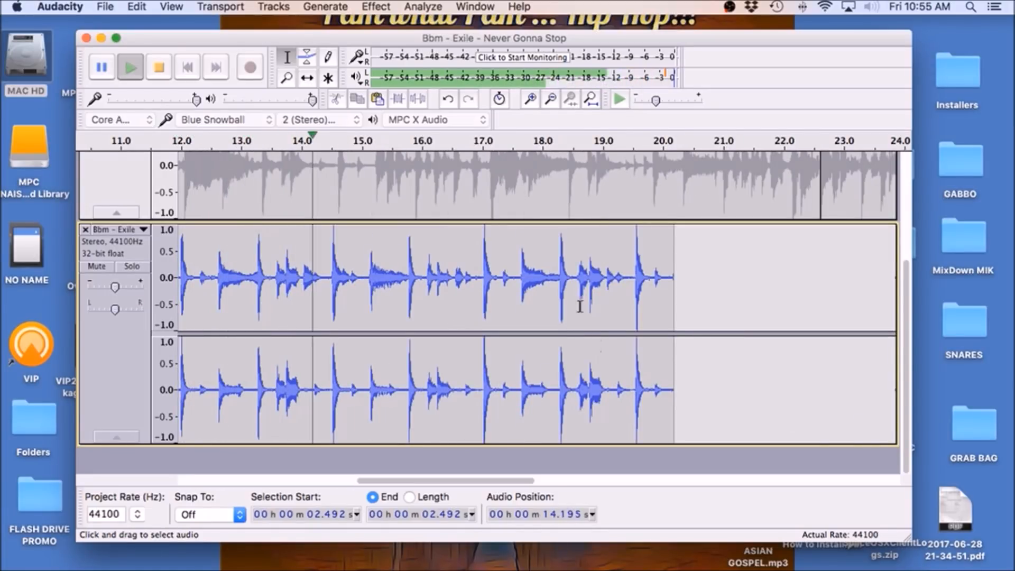
left_click(156, 67)
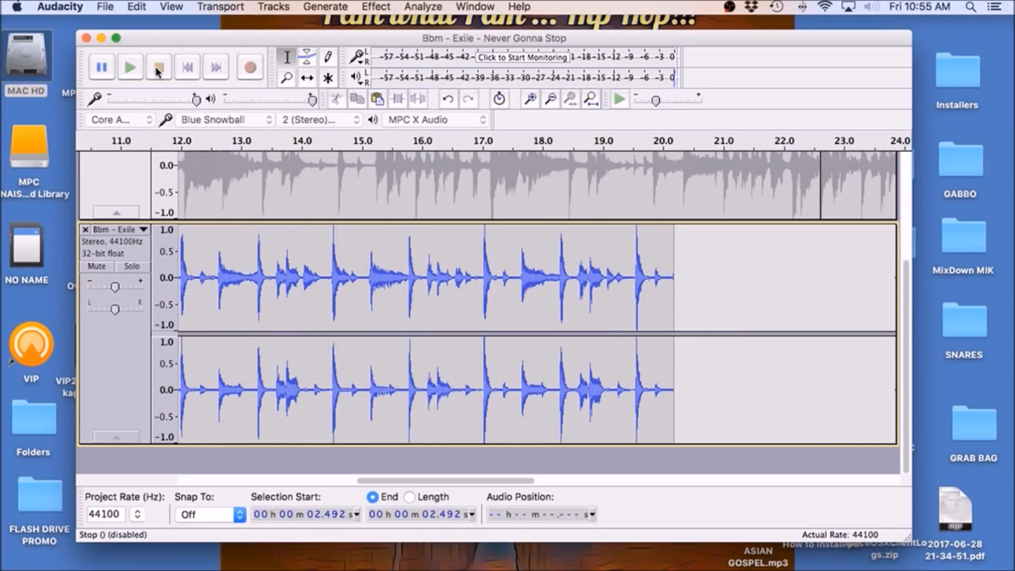
scroll(473, 345, "up", 3)
scroll(475, 345, "down", 3)
scroll(474, 345, "up", 2)
scroll(475, 344, "down", 2)
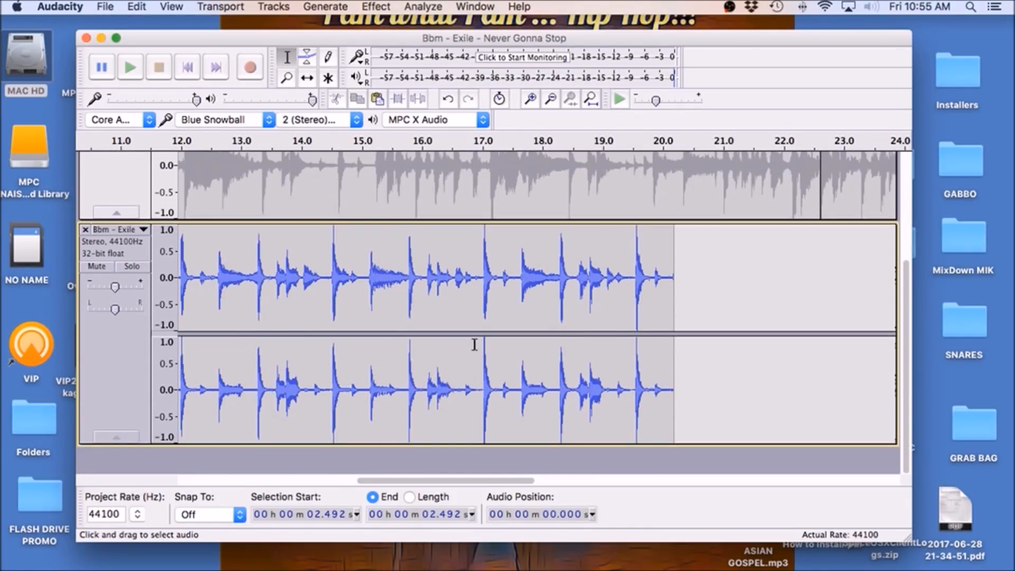
left_click_drag(470, 483, 253, 488)
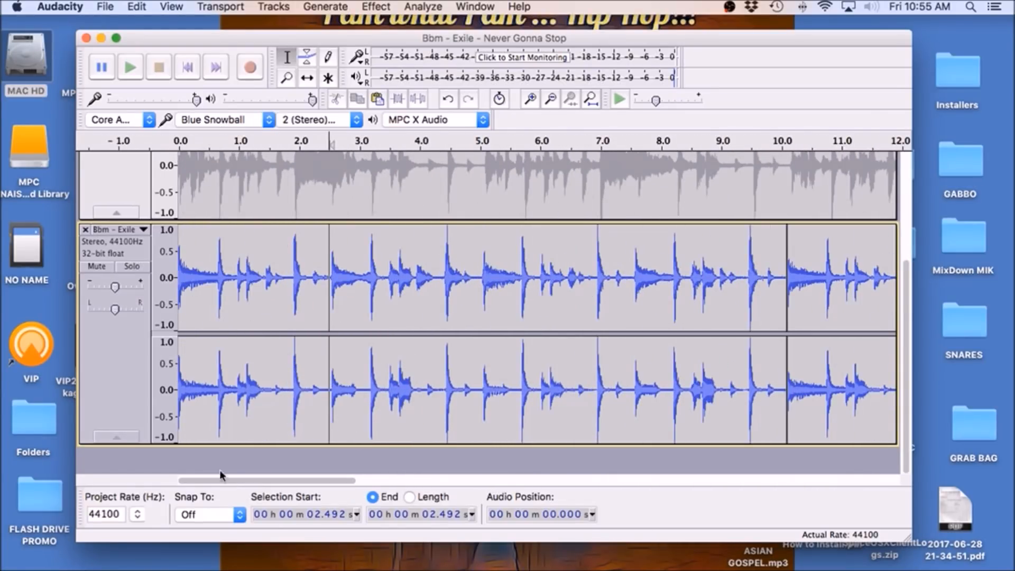
Undo the Repeat effect on the loop and play the remaining single loop from its beginning, then stop playback.
left_click(447, 99)
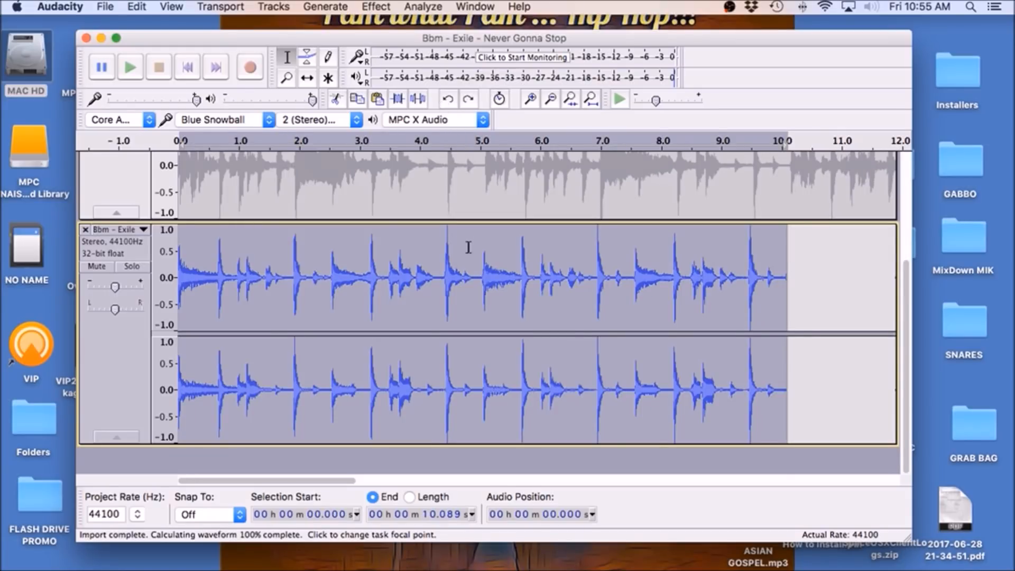
scroll(469, 245, "up", 5)
scroll(457, 245, "down", 3)
scroll(456, 244, "down", 3)
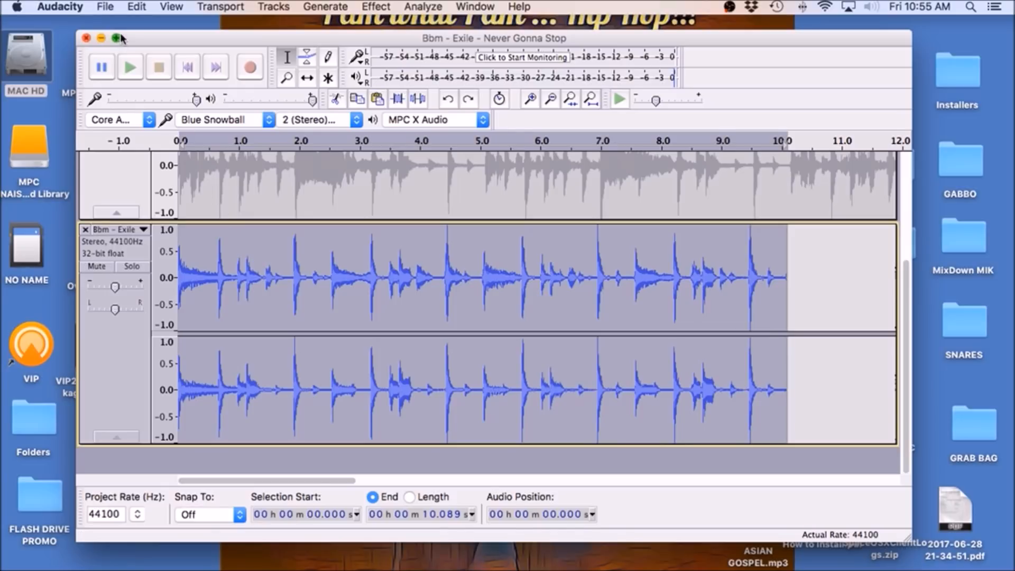
left_click(131, 74)
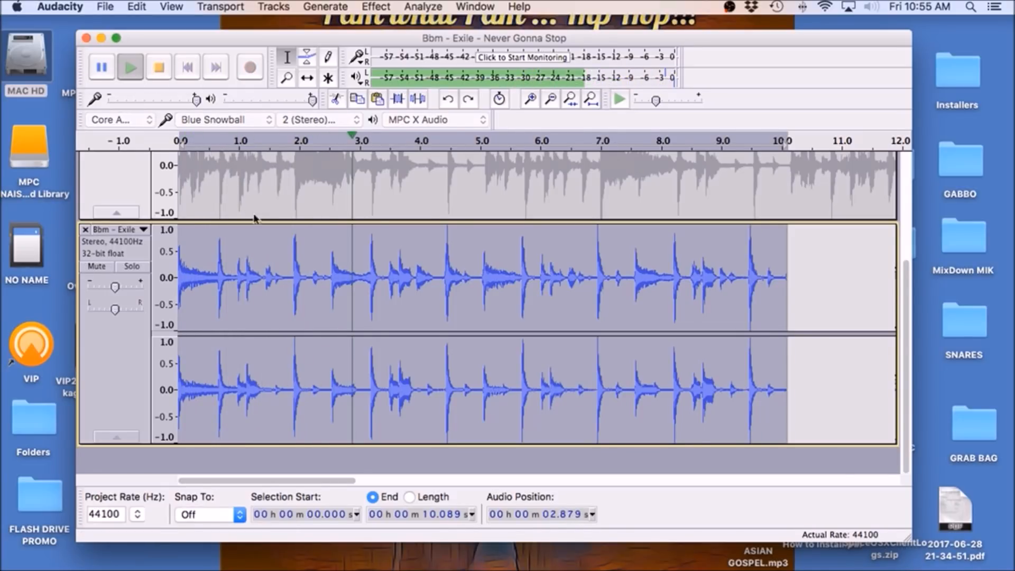
left_click(160, 67)
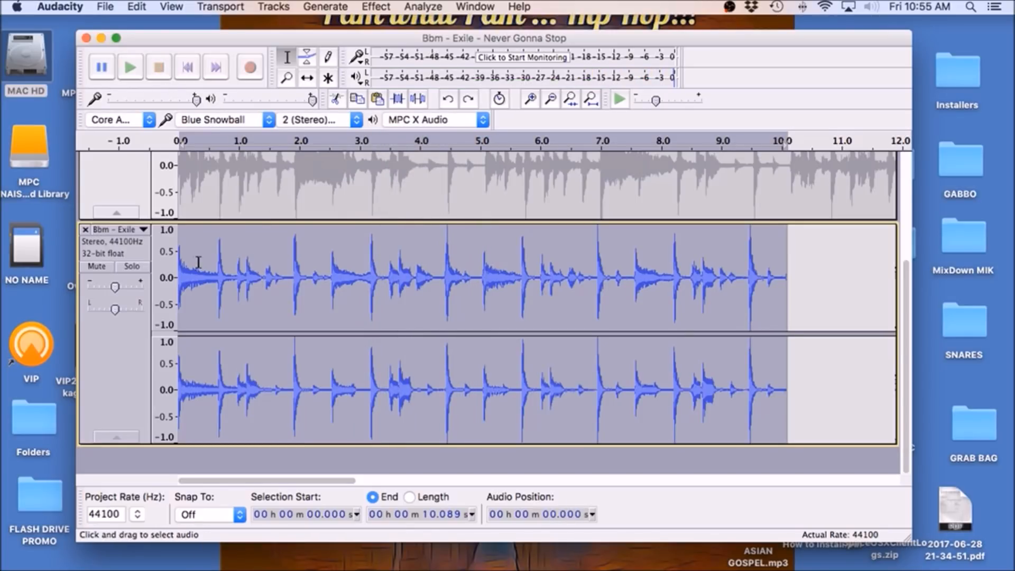
Play the loop from the drum hit at 2.554 s, then stop playback.
left_click(332, 268)
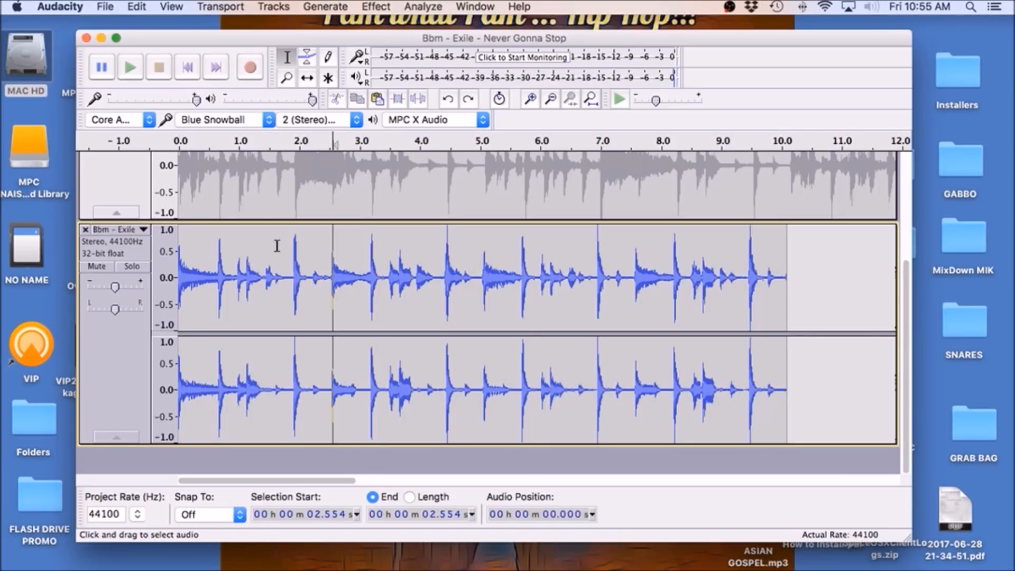
left_click(126, 67)
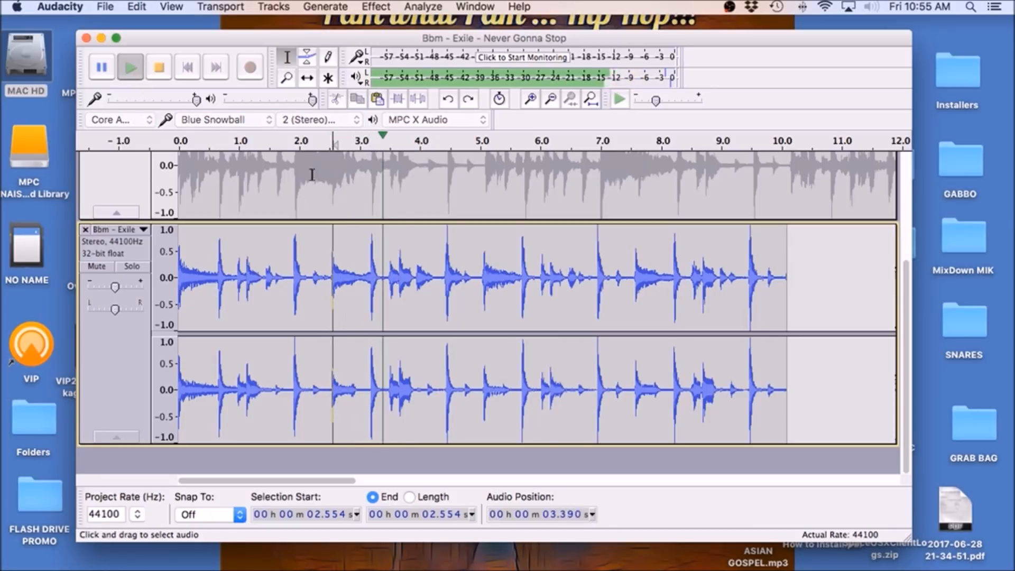
key("space")
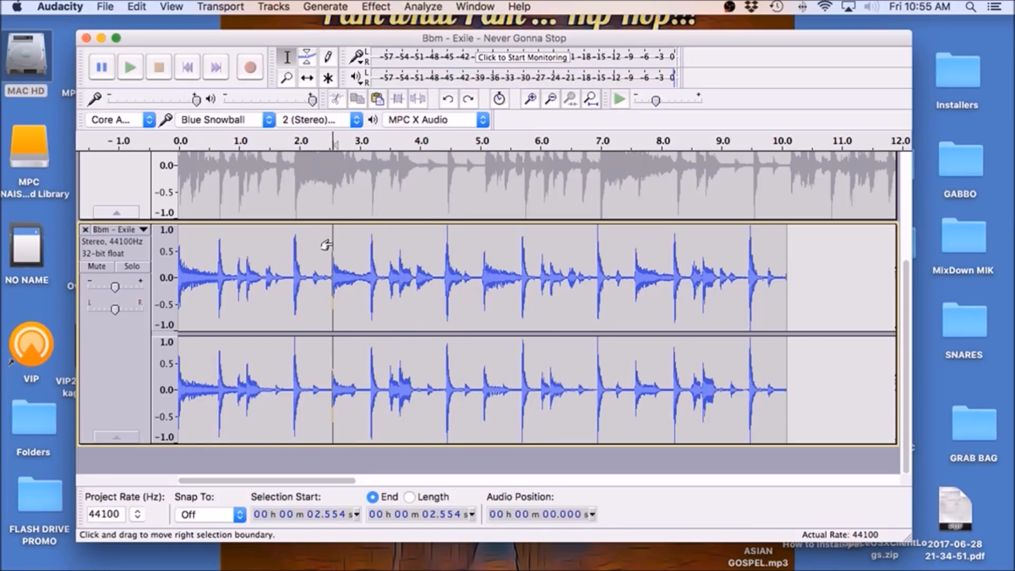
Select the opening section of the loop from 0 s to 2.548 s, ending just before the next drum hit.
left_click_drag(326, 245, 170, 251)
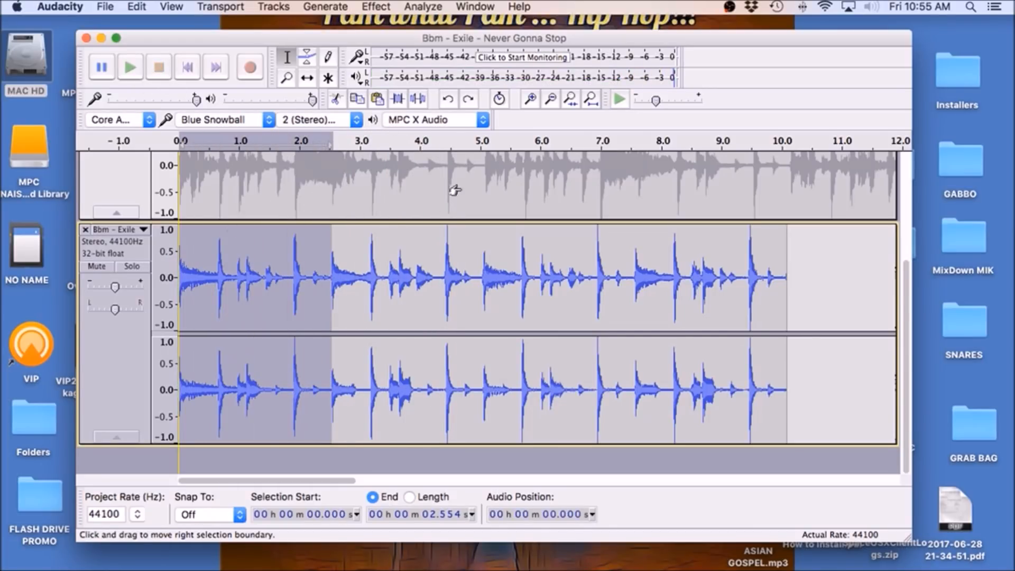
left_click(532, 99)
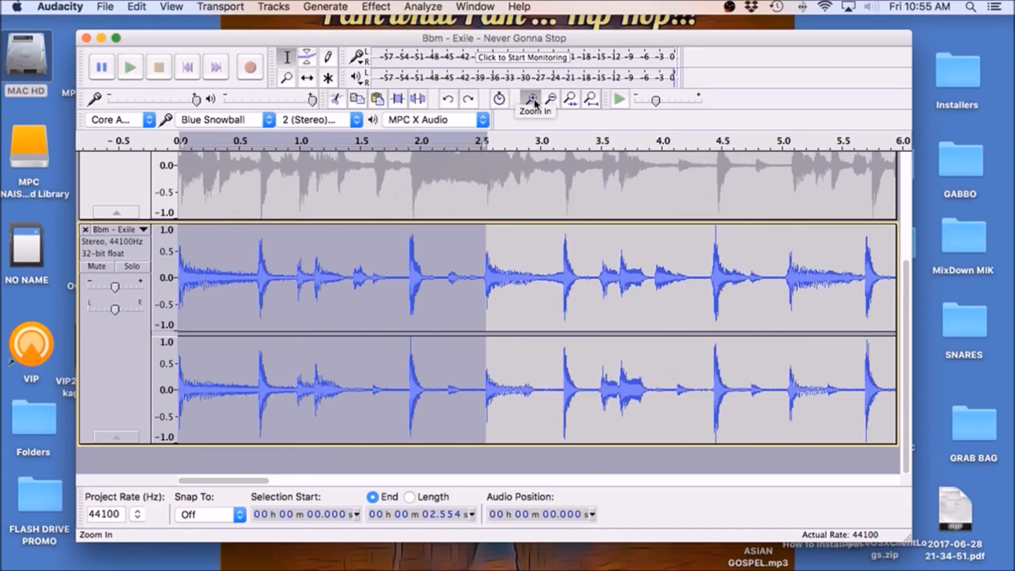
left_click(532, 99)
left_click_drag(786, 233, 787, 236)
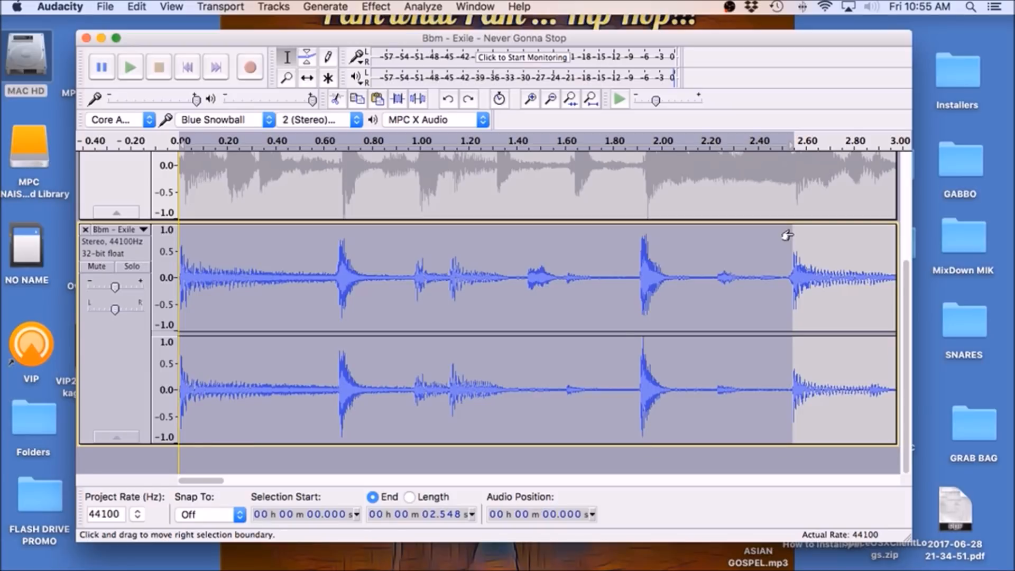
scroll(750, 231, "up", 5)
scroll(750, 231, "down", 5)
scroll(749, 231, "down", 1)
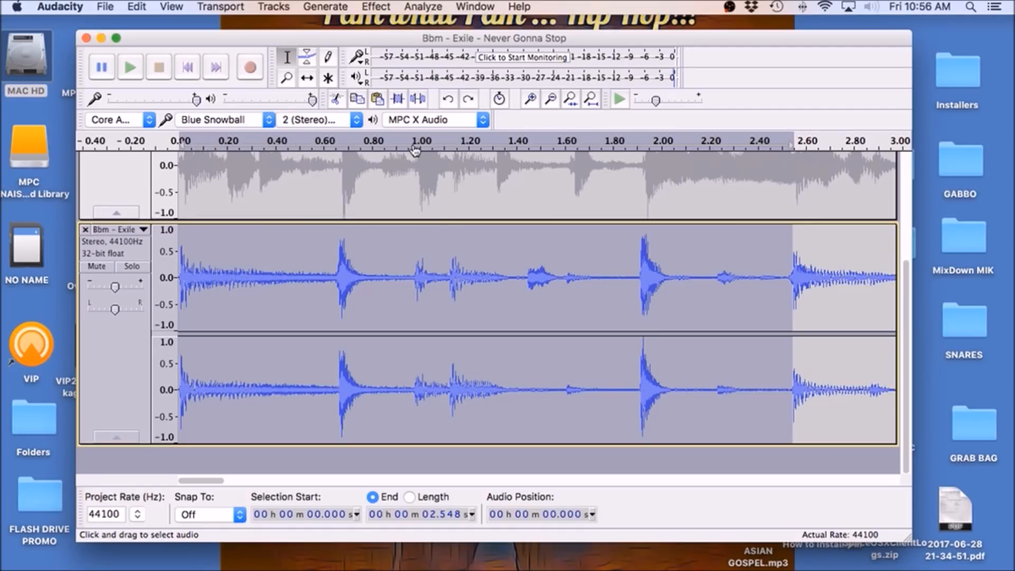
Apply the Repeat effect to the selected opening section with the number of times to repeat set to 1.
left_click(376, 7)
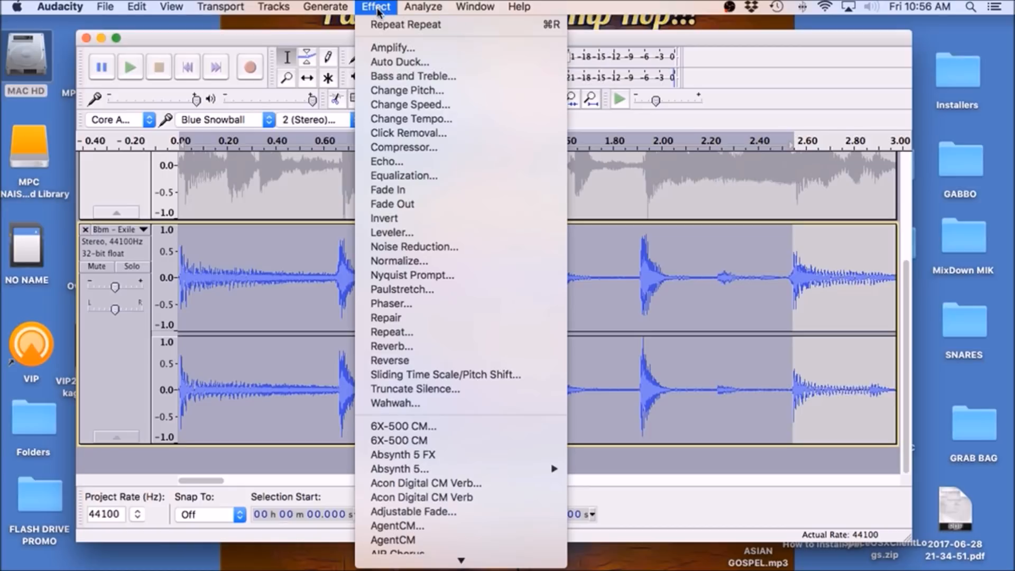
left_click(405, 332)
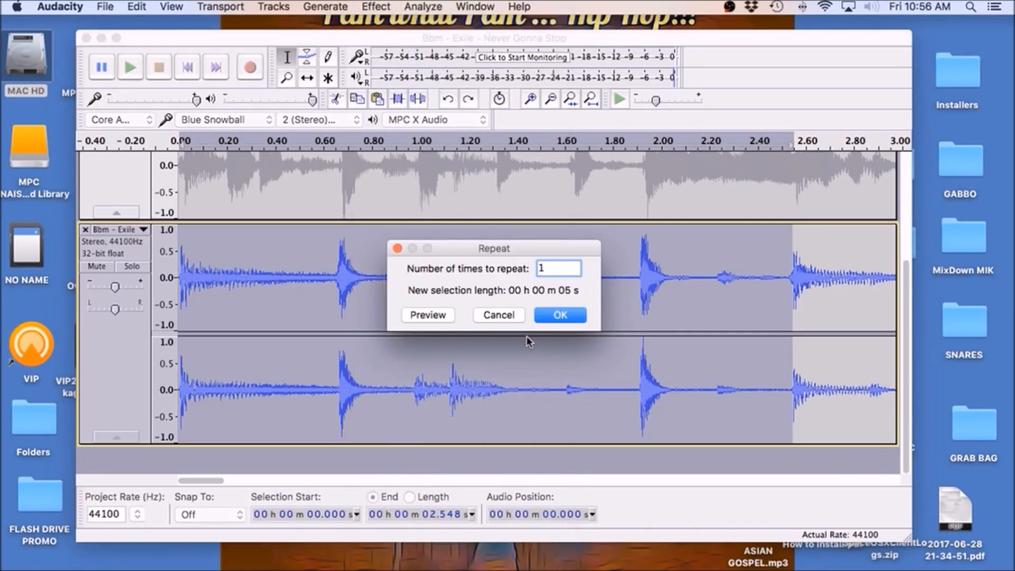
left_click(560, 316)
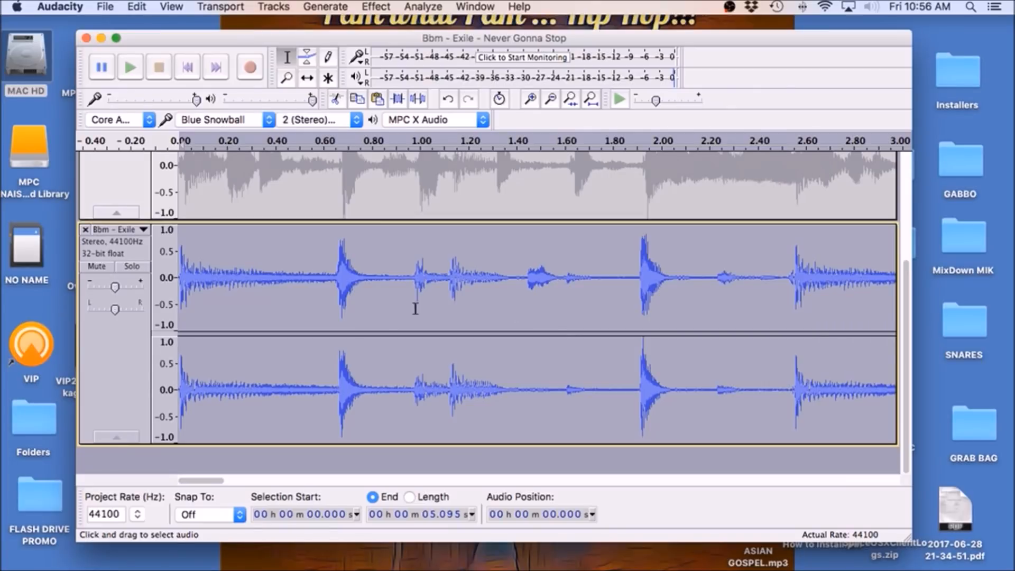
Play the repeated opening section several times to check how the two copies join.
left_click(129, 68)
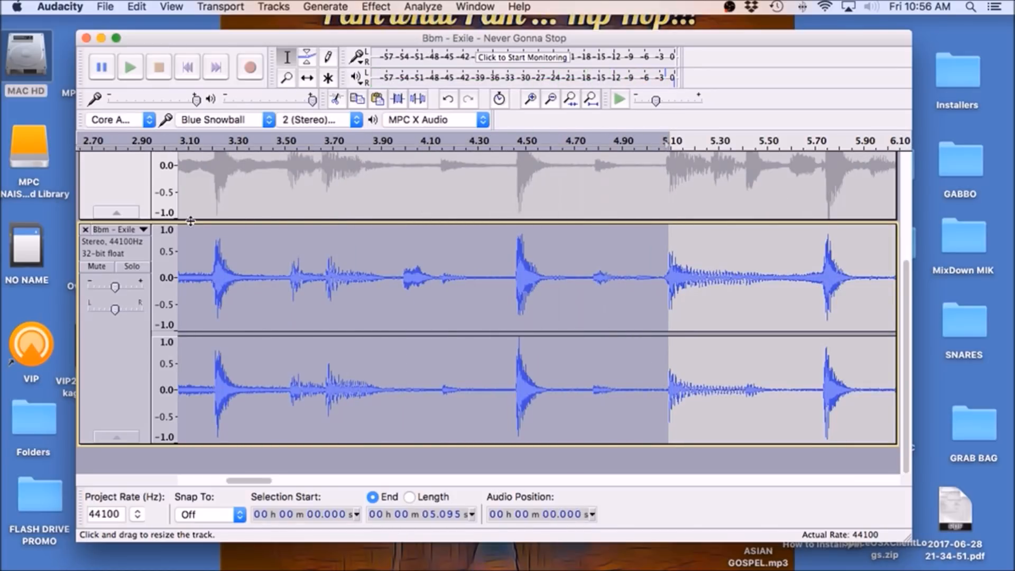
left_click(135, 68)
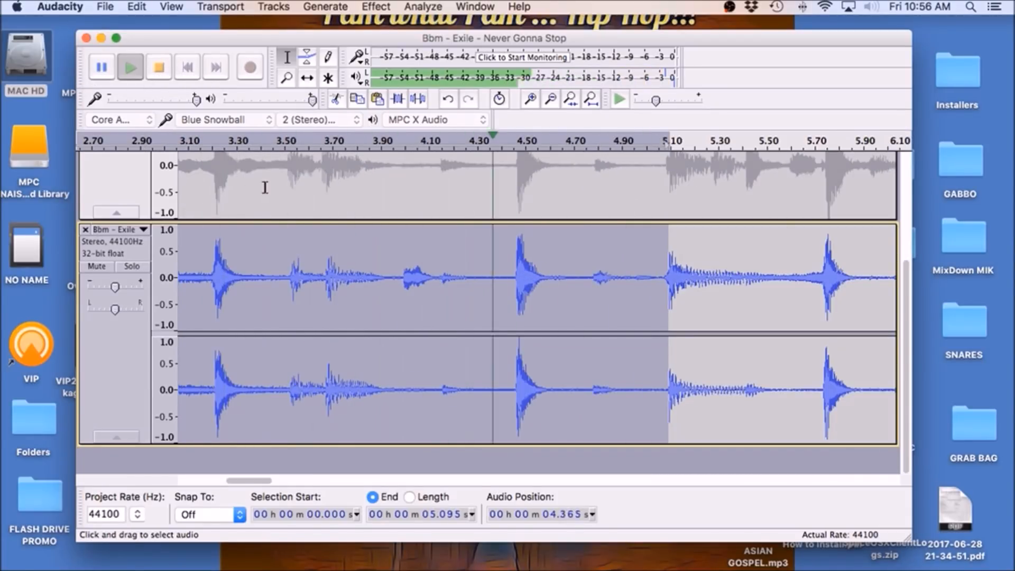
key("space")
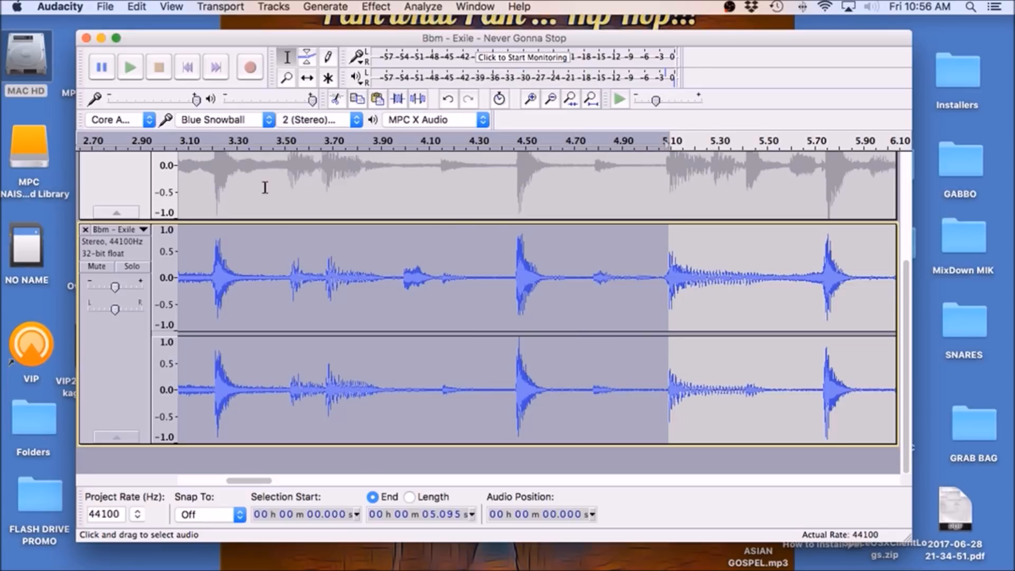
left_click(131, 66)
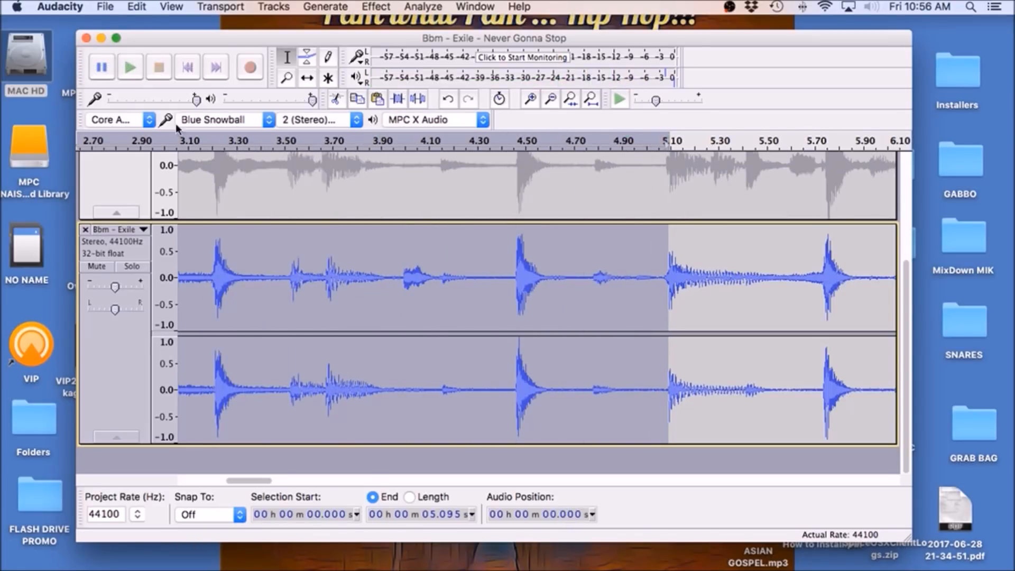
Play the loop twice from the snare hit at 4.463 s, stopping playback each time.
left_click(516, 252)
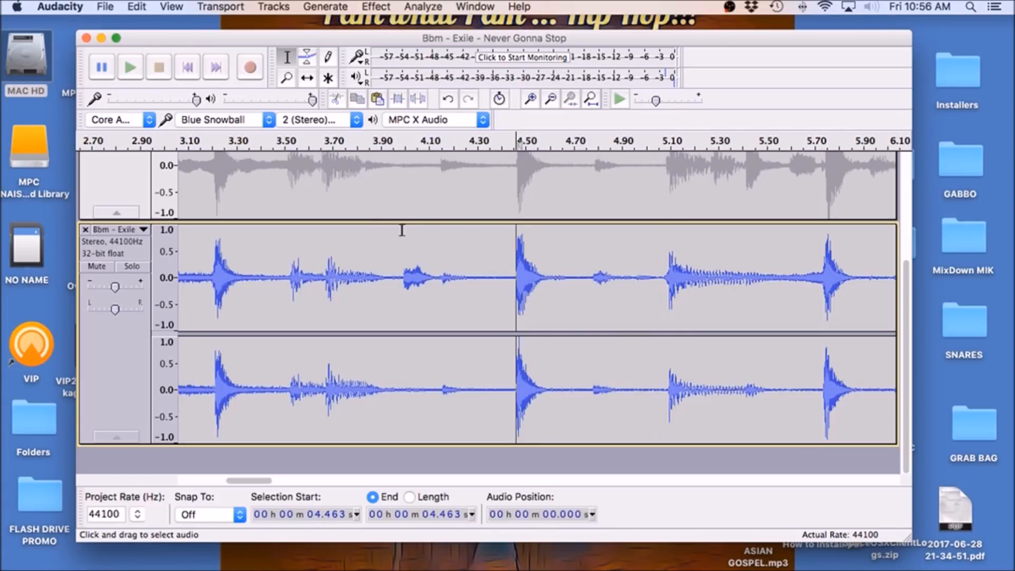
left_click(125, 66)
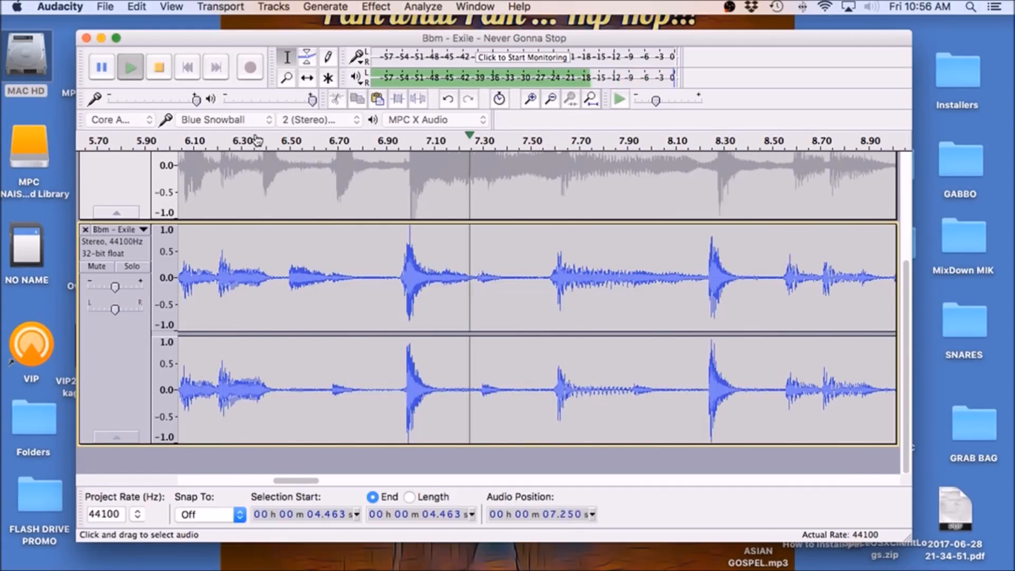
left_click(158, 65)
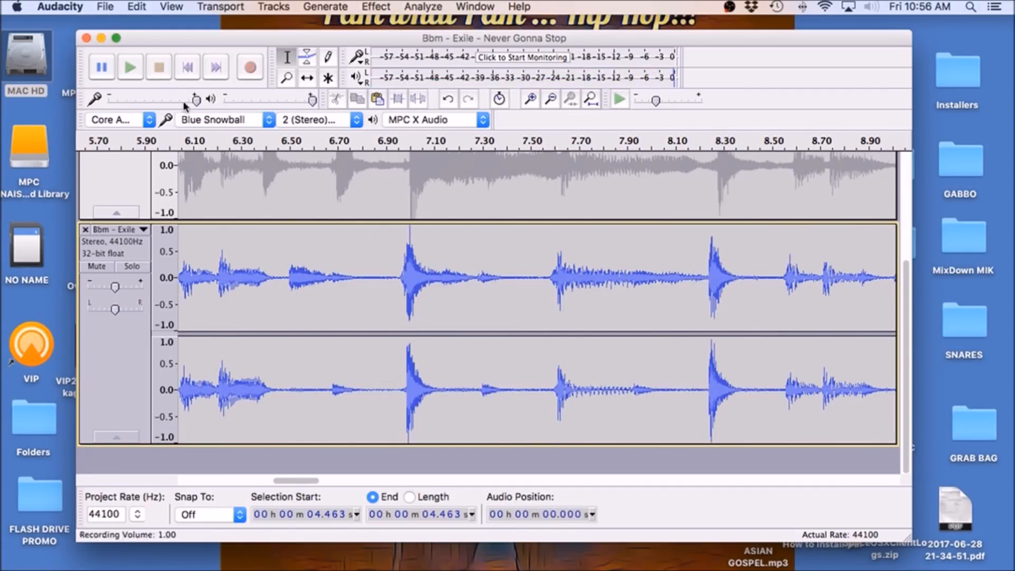
left_click(129, 67)
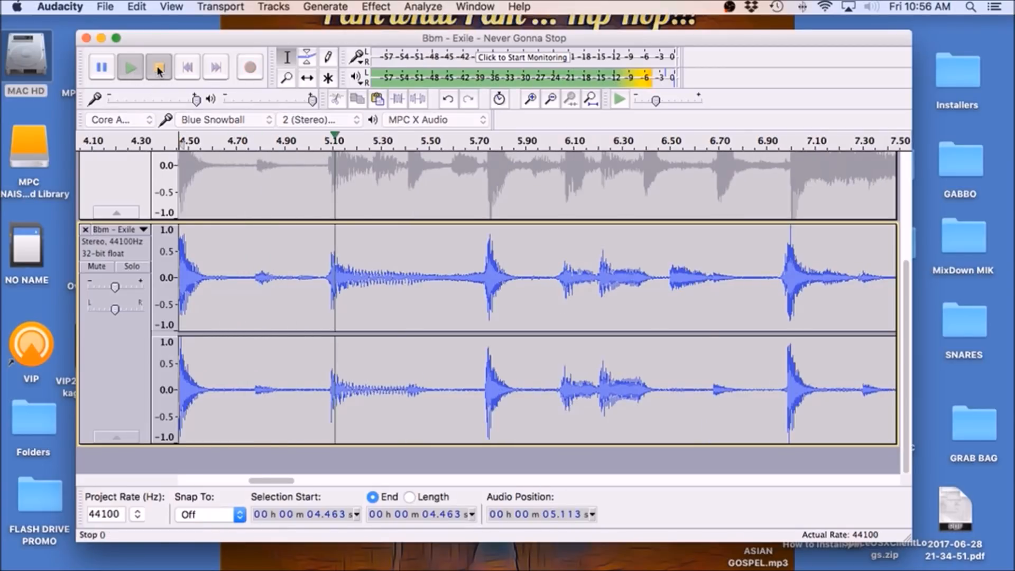
left_click(158, 65)
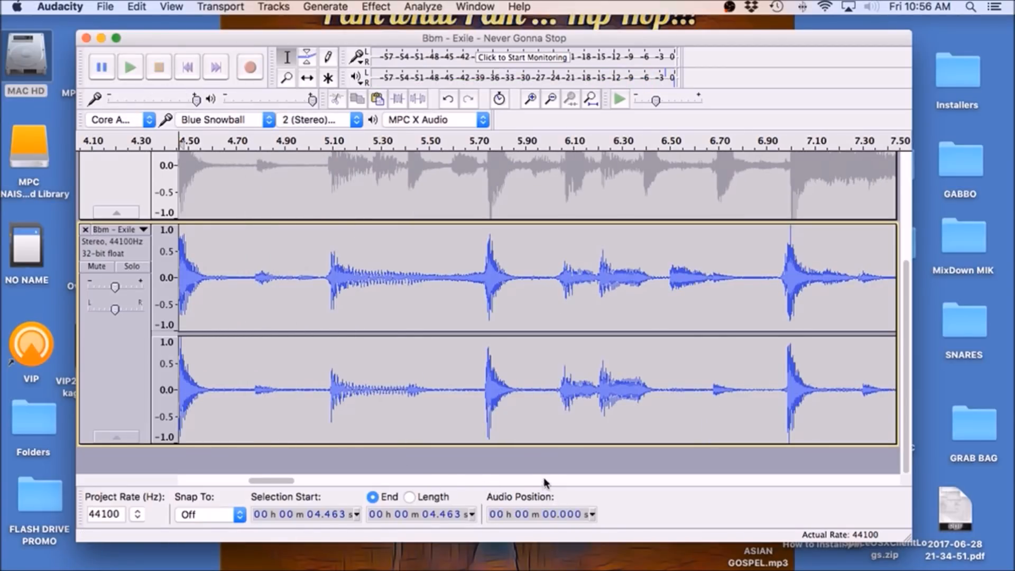
Select the snare hit from 4.463 s to 4.789 s and apply the Repeat effect to it once.
left_click_drag(288, 481, 271, 481)
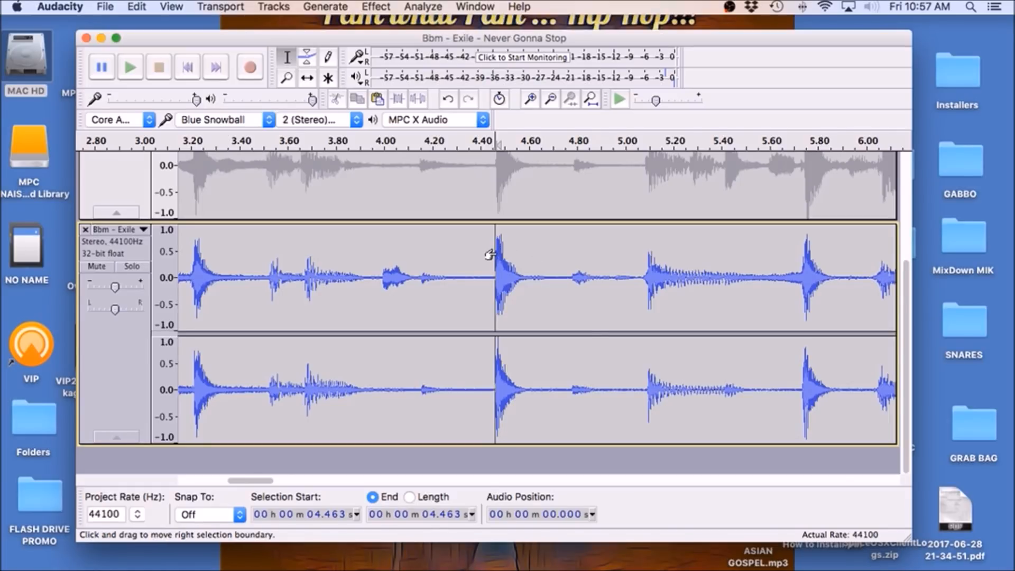
left_click_drag(493, 256, 566, 262)
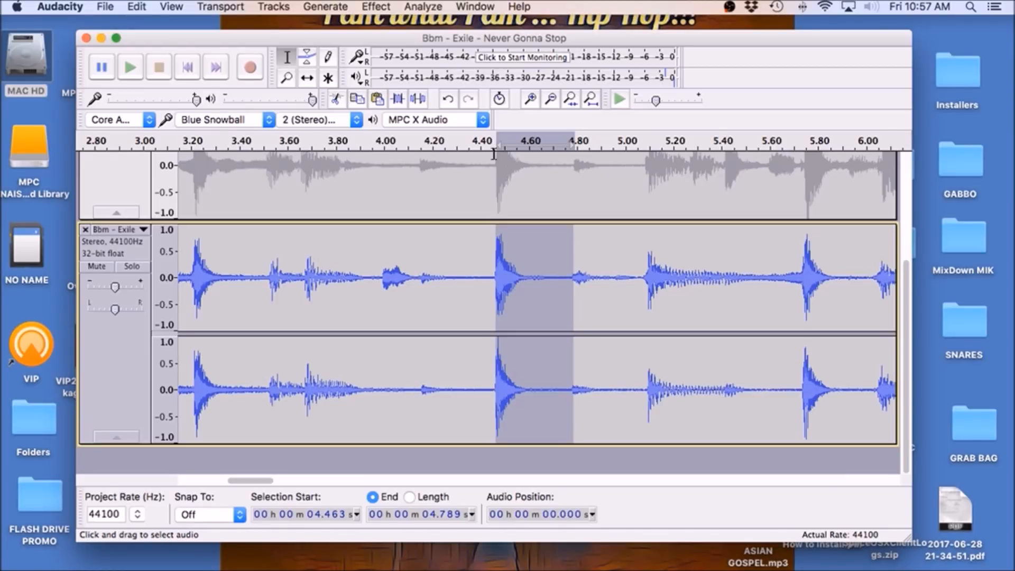
left_click(377, 7)
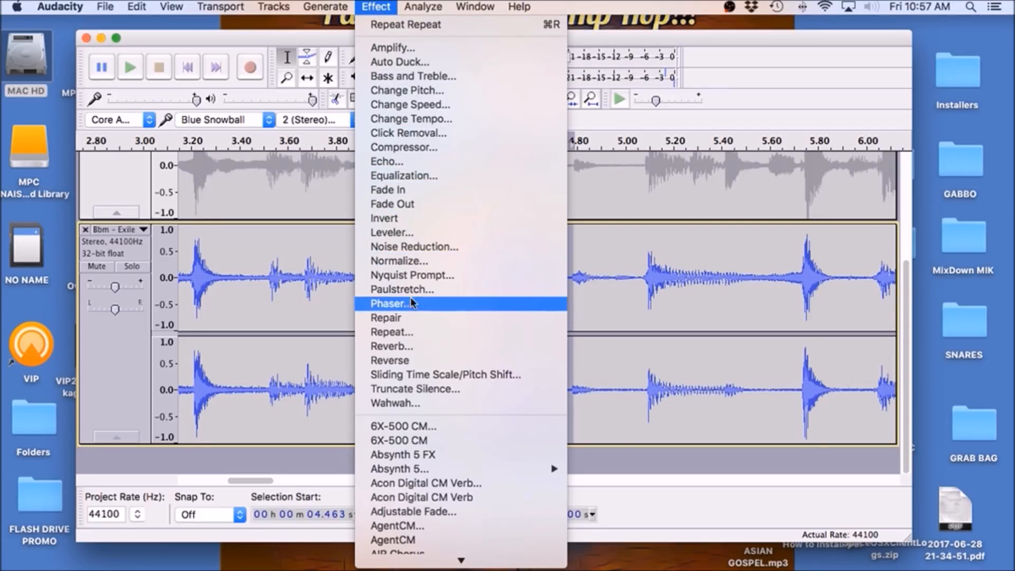
left_click(407, 333)
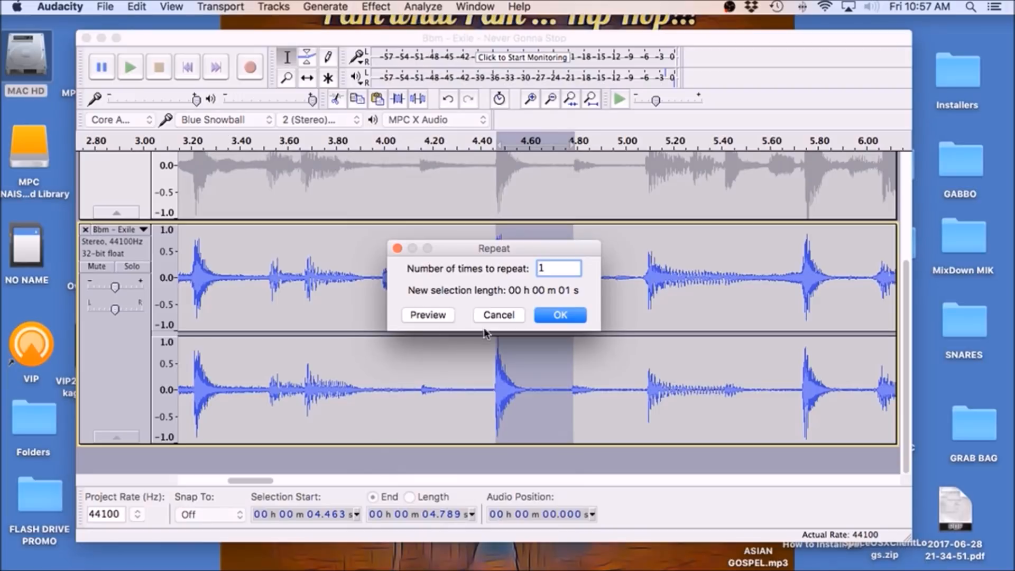
left_click(570, 316)
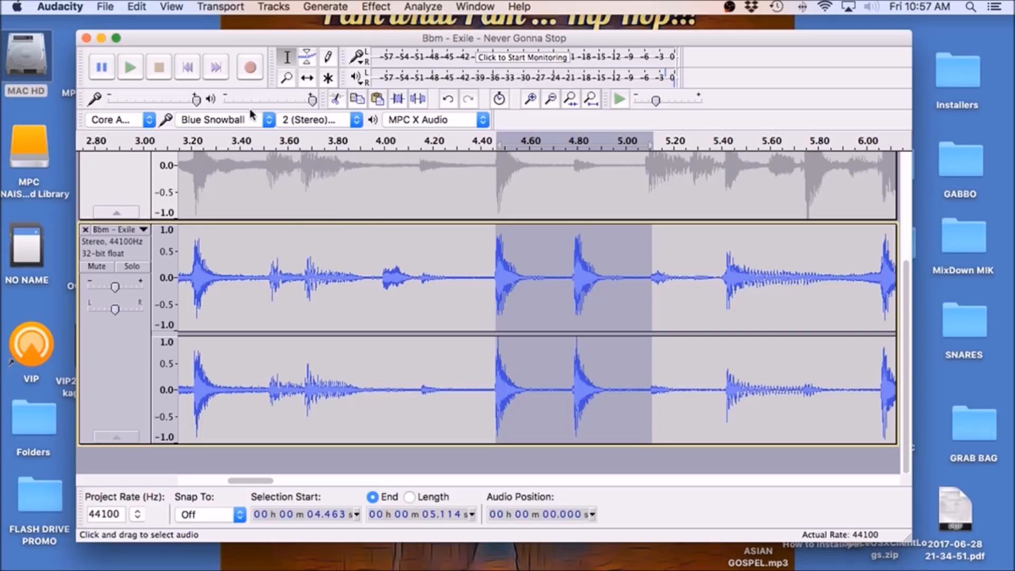
Play the edited loop from the start of the track through the doubled snare, then stop playback.
left_click(187, 67)
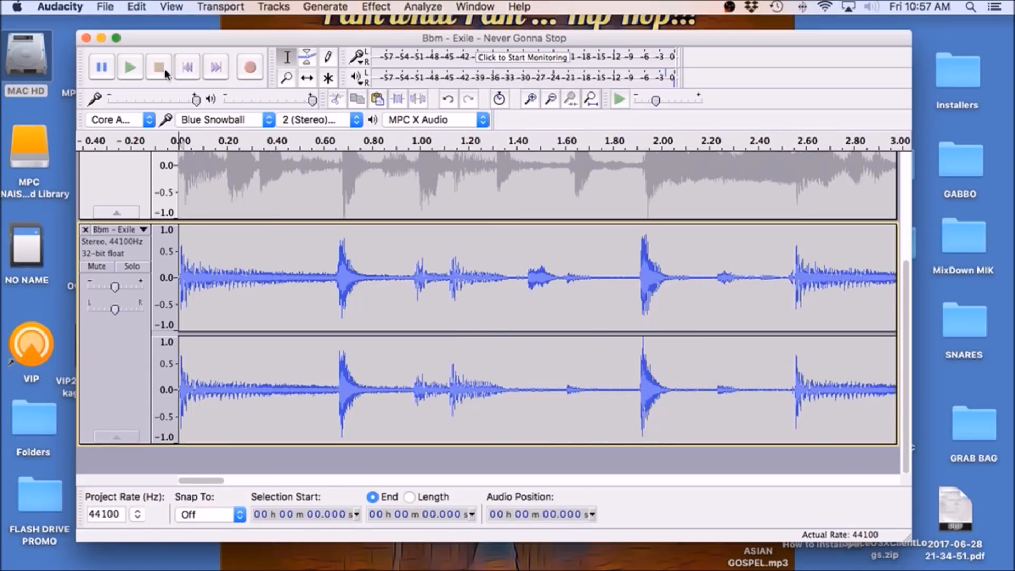
left_click(128, 68)
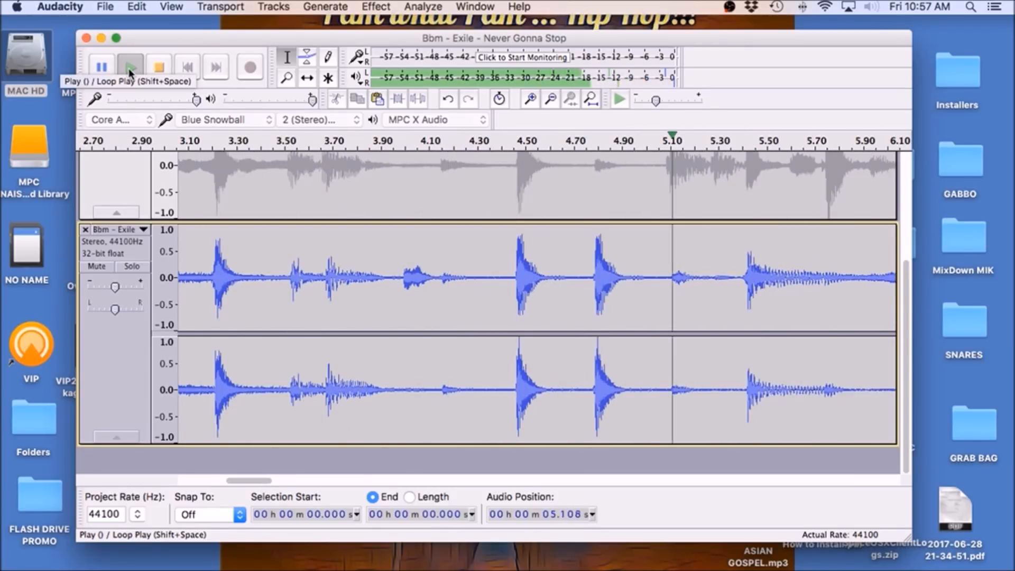
left_click(165, 68)
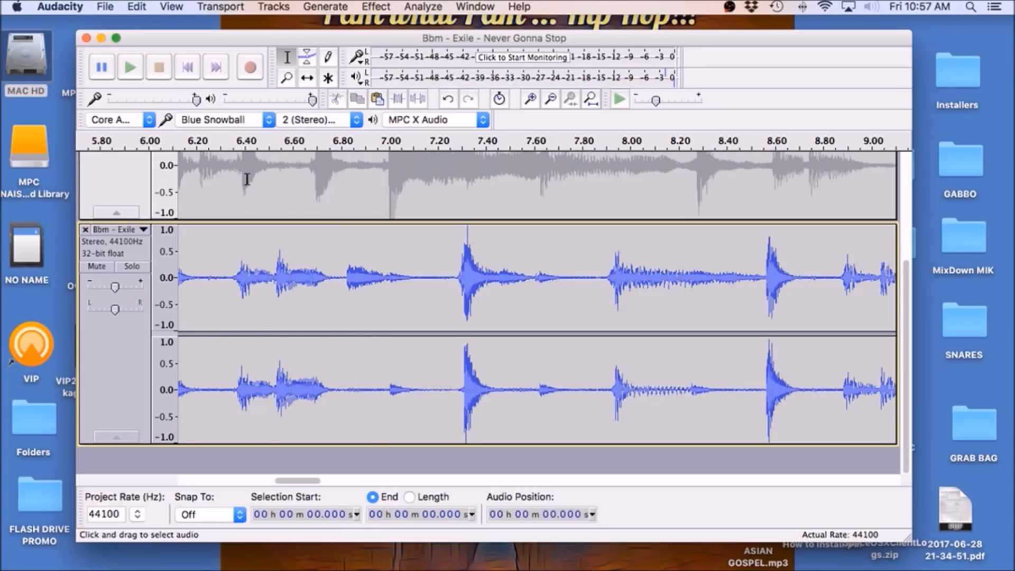
Select the section from 5.108 s to 5.421 s in the edited loop track, after the doubled snare, and cut it out.
scroll(464, 283, "up", 5)
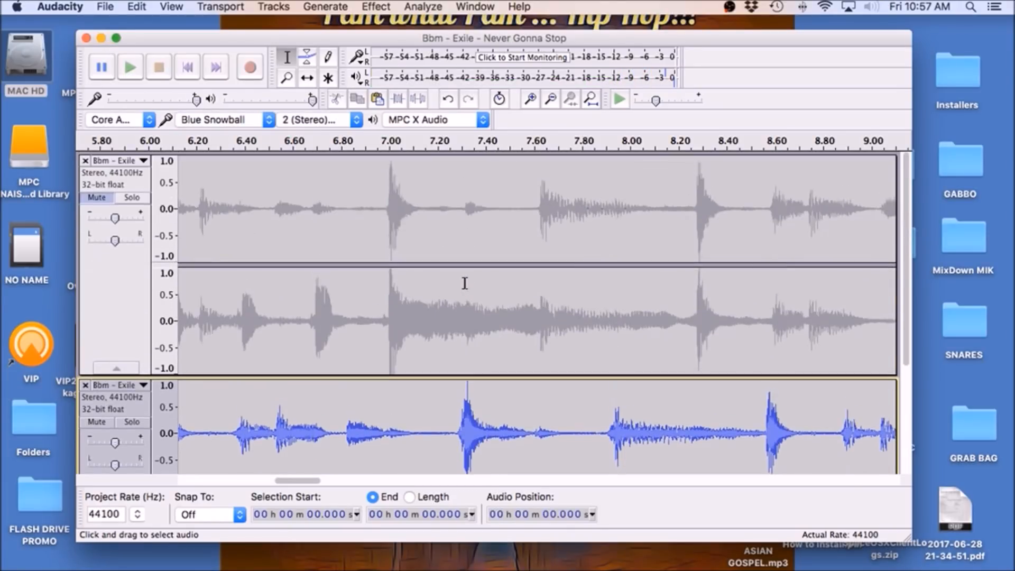
scroll(464, 283, "down", 5)
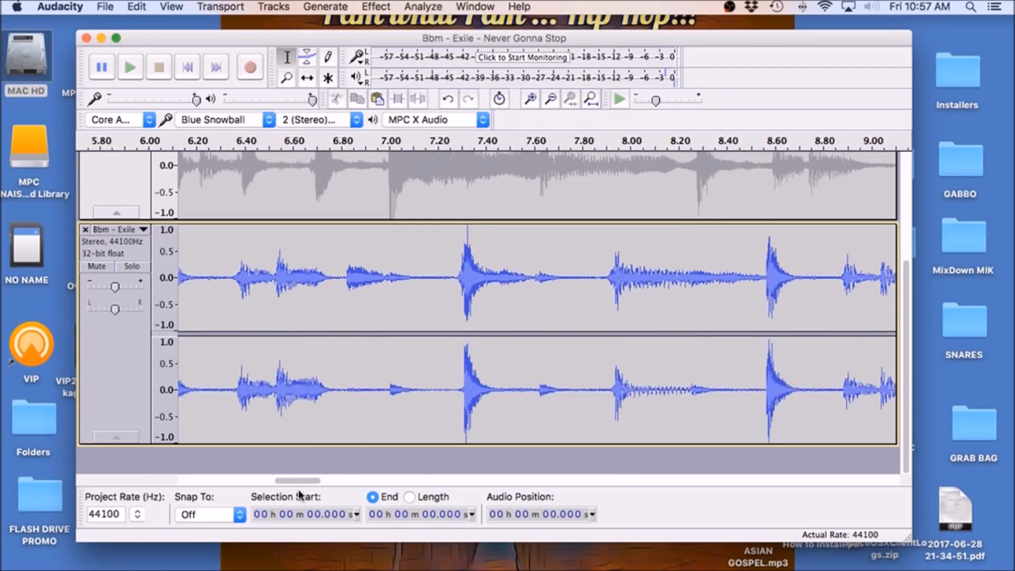
left_click_drag(302, 478, 269, 474)
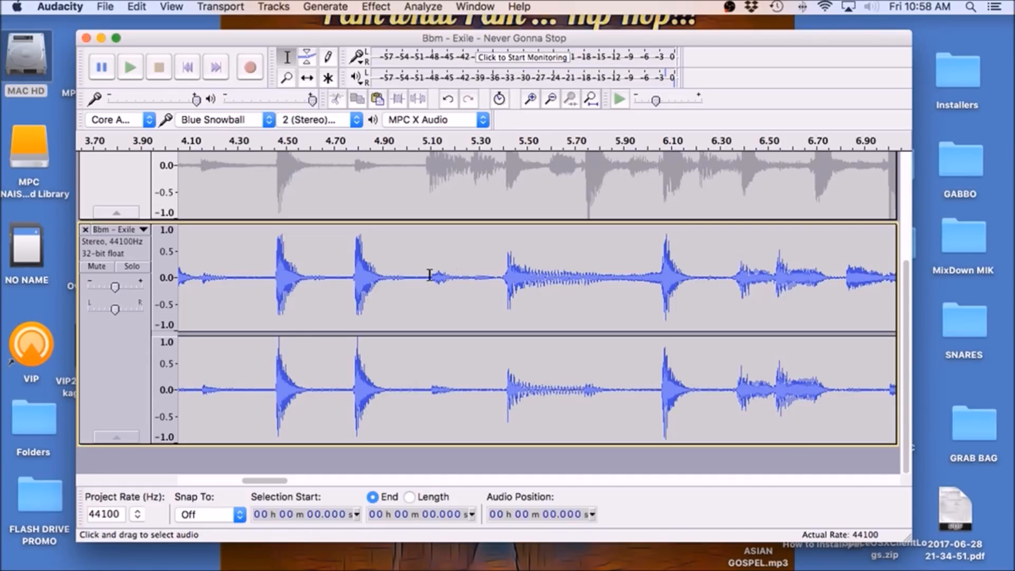
left_click_drag(432, 275, 506, 283)
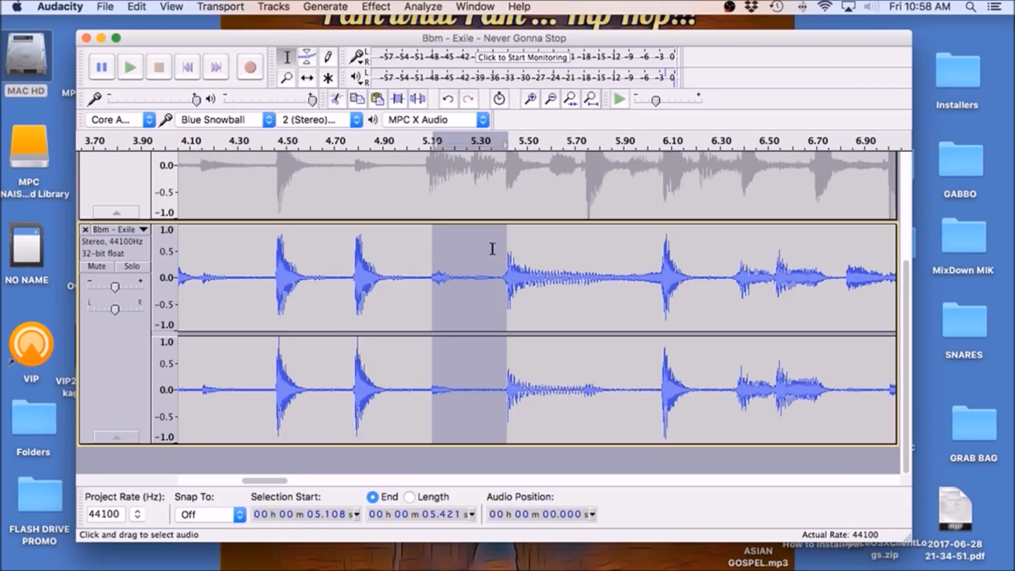
left_click(336, 98)
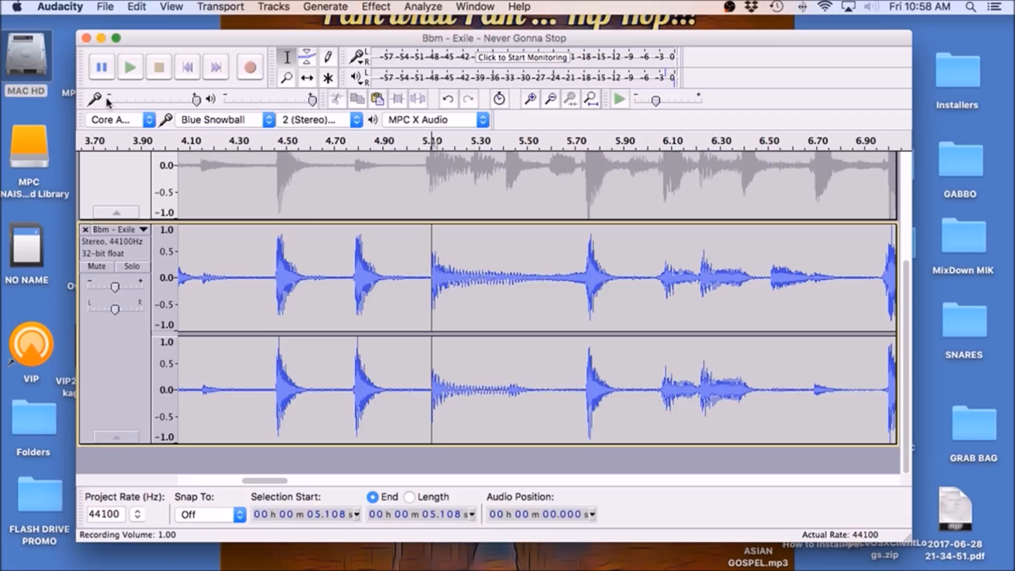
Play the edited loop from the start of the track three times to check its timing, stopping playback each time.
left_click(177, 70)
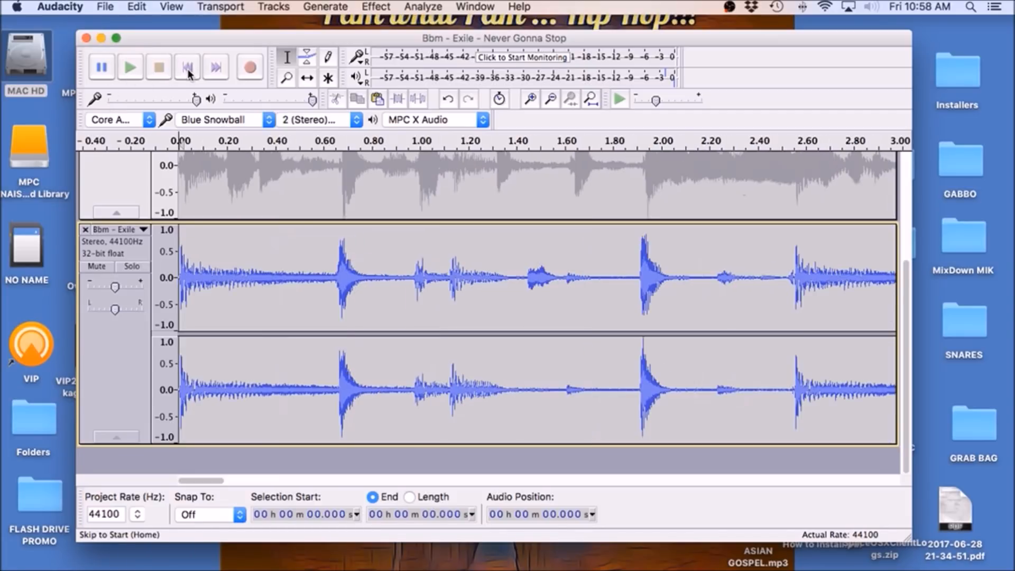
left_click(128, 66)
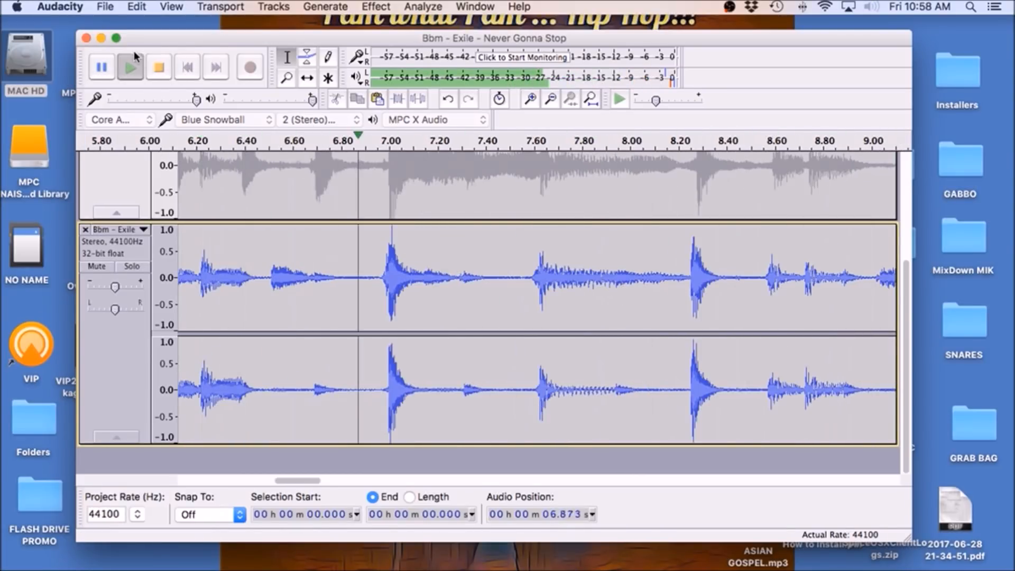
left_click(159, 67)
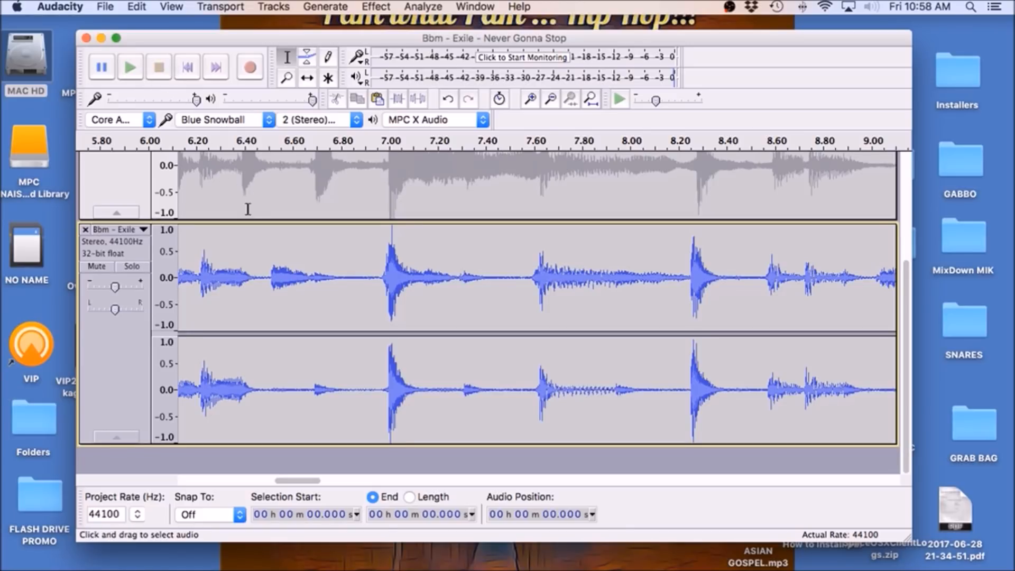
left_click(191, 69)
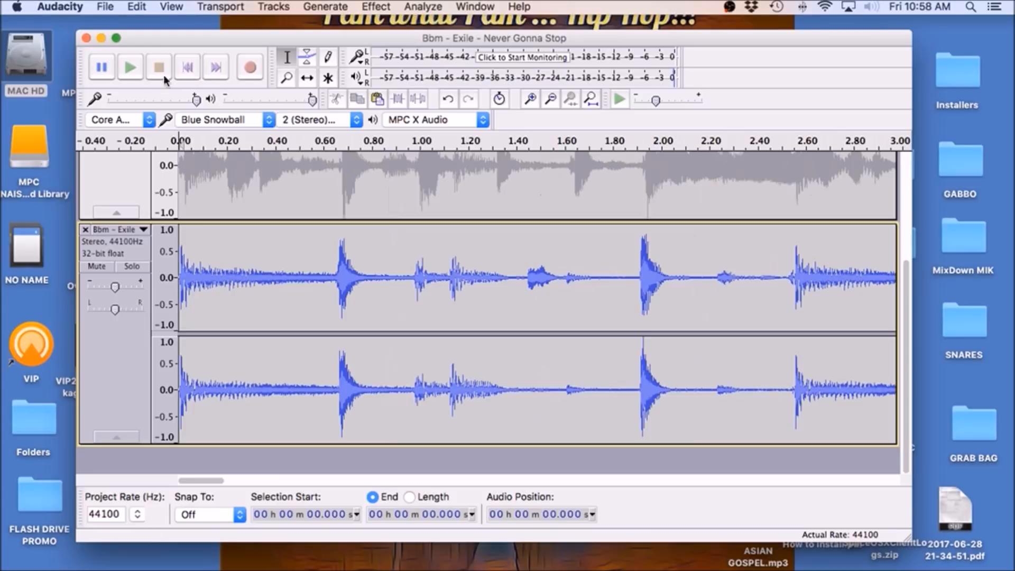
left_click(131, 71)
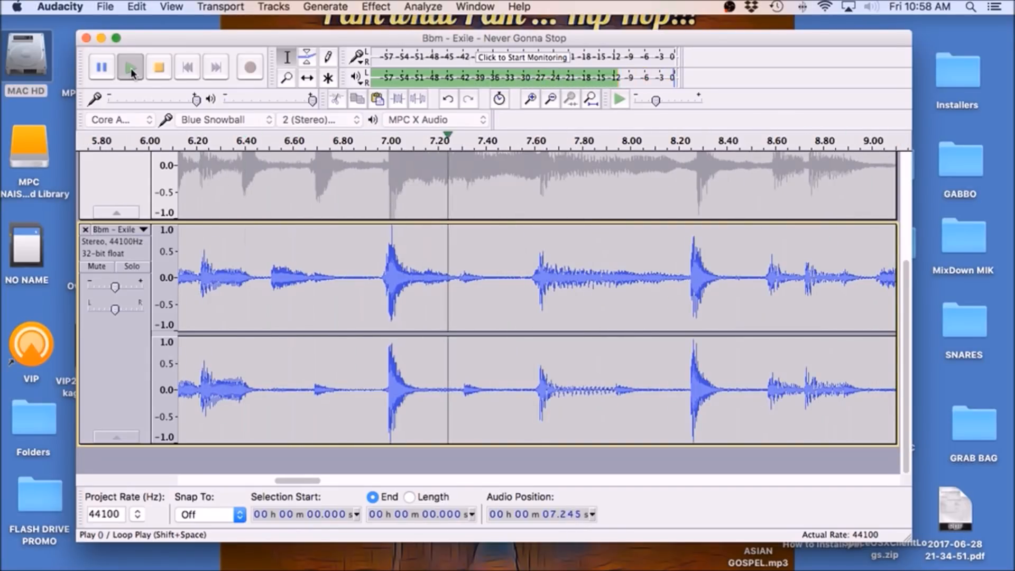
left_click(160, 67)
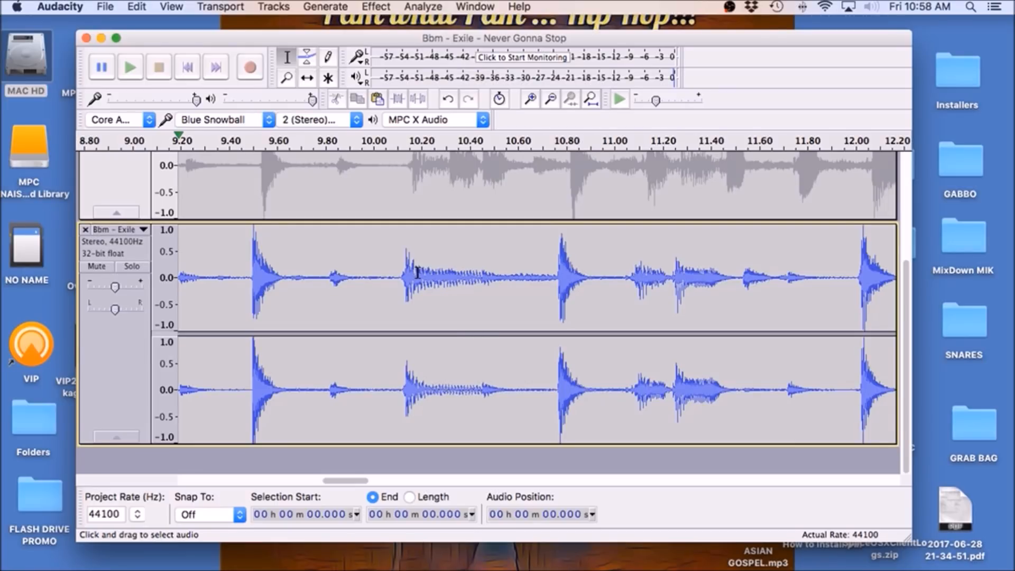
left_click(131, 58)
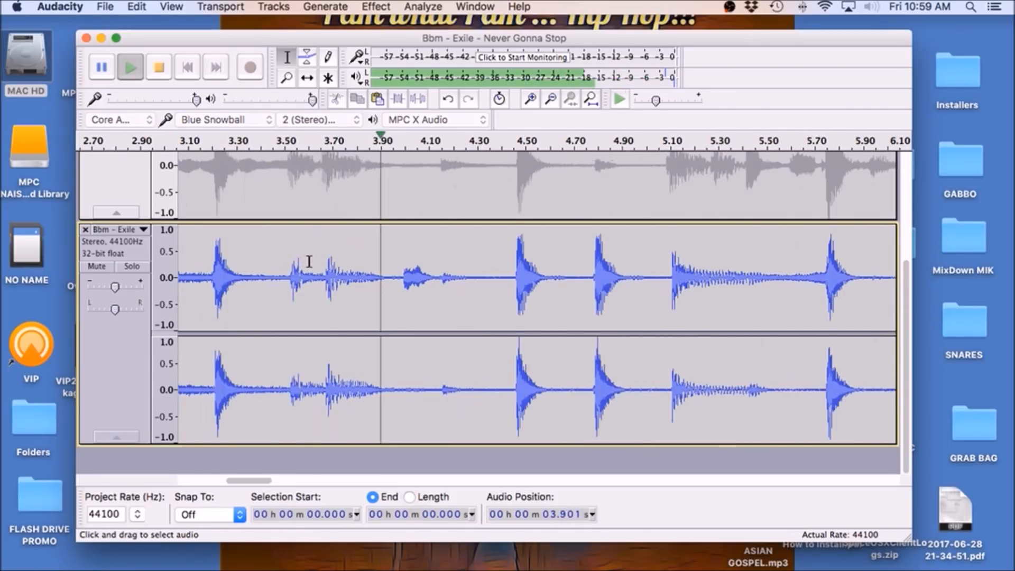
left_click(166, 69)
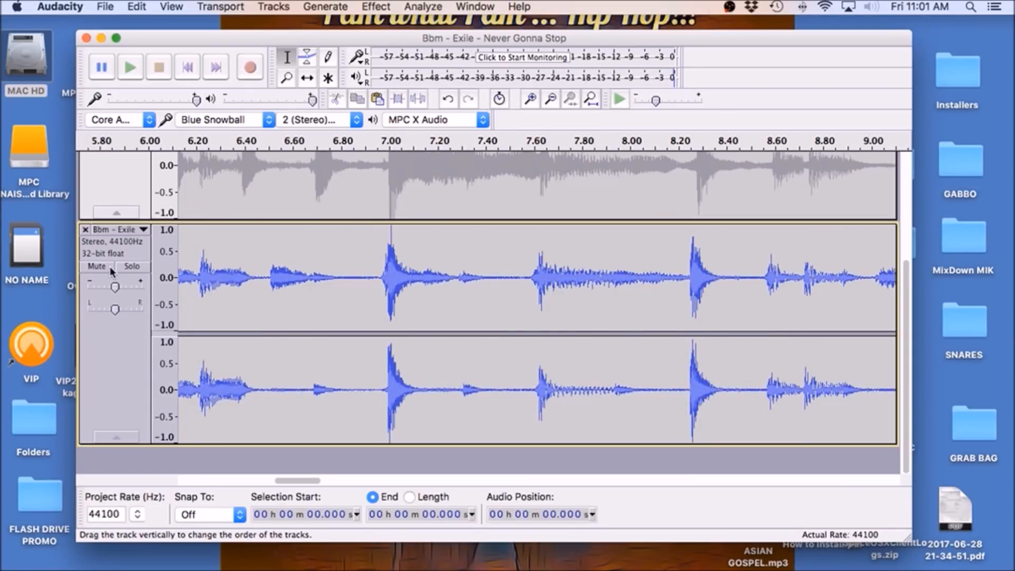
Mute the edited loop track and unmute the upper song track.
left_click(103, 267)
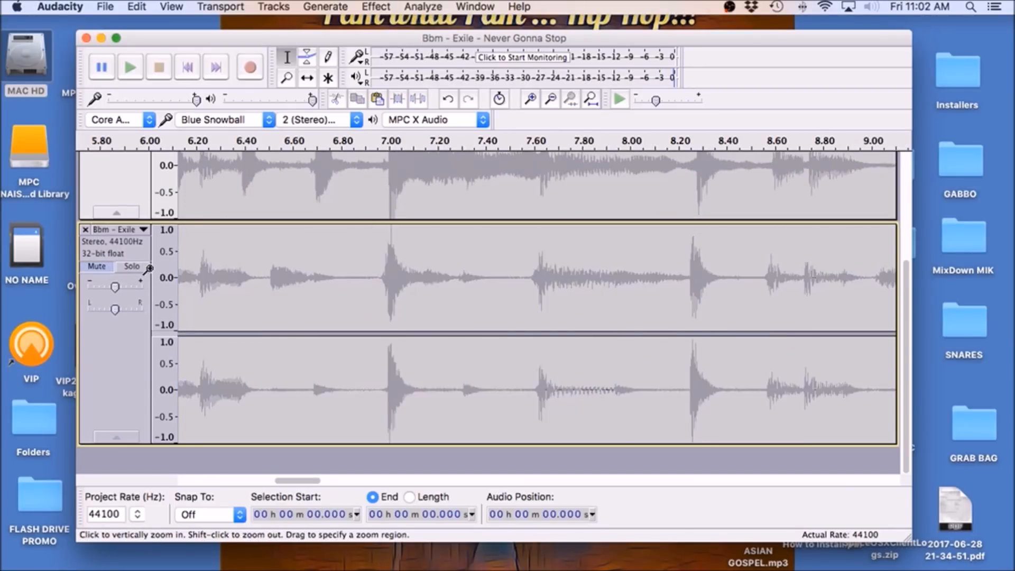
scroll(149, 270, "up", 3)
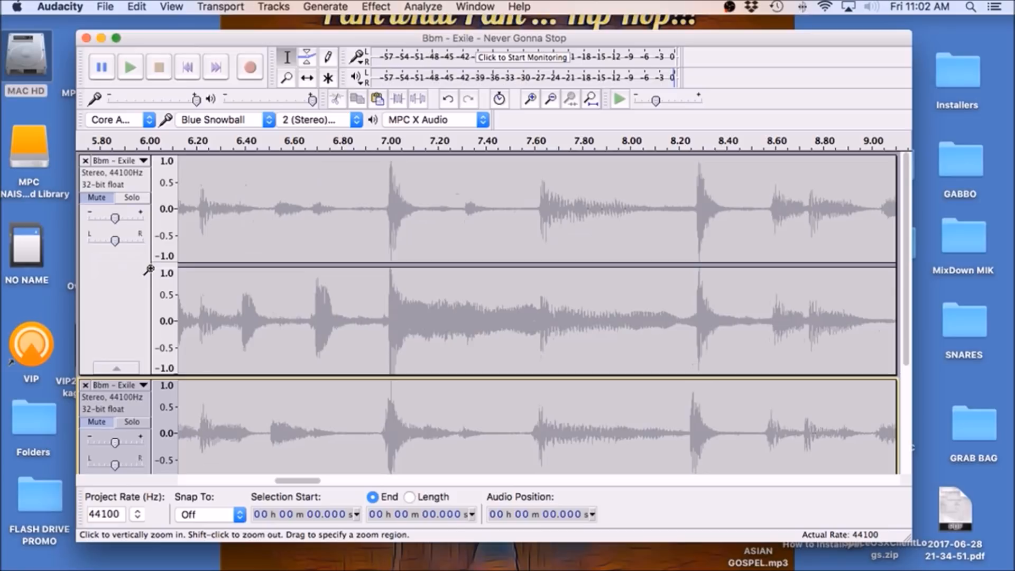
left_click(95, 196)
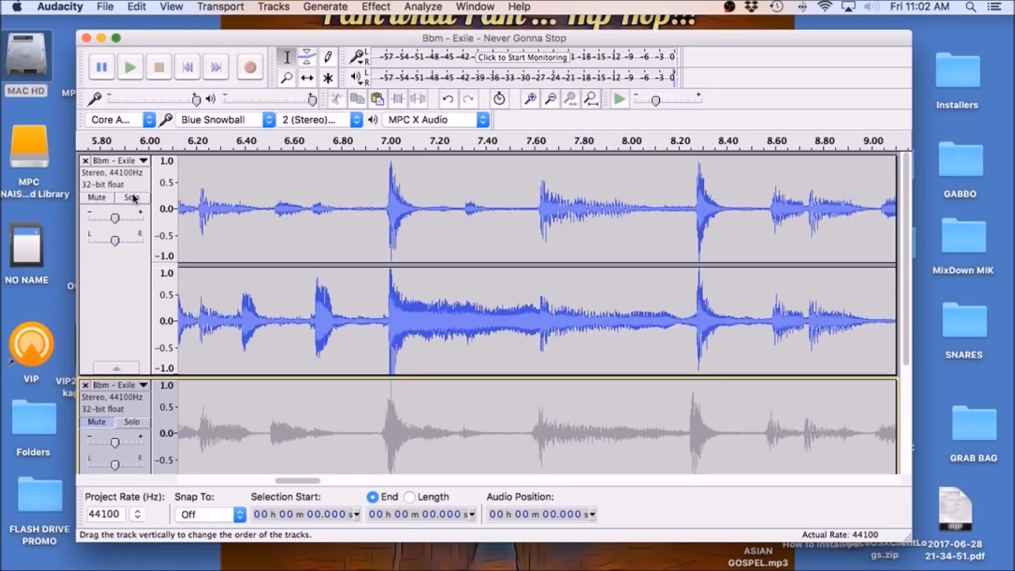
Play the upper song track from the start twice and pause the second playback just after 5.5 s.
left_click(126, 67)
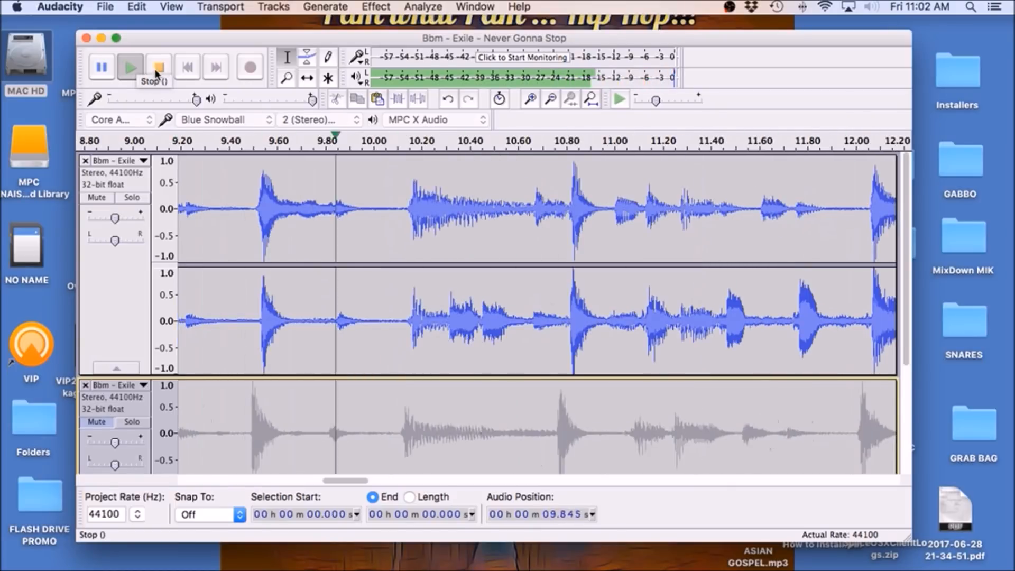
left_click(157, 69)
left_click(132, 68)
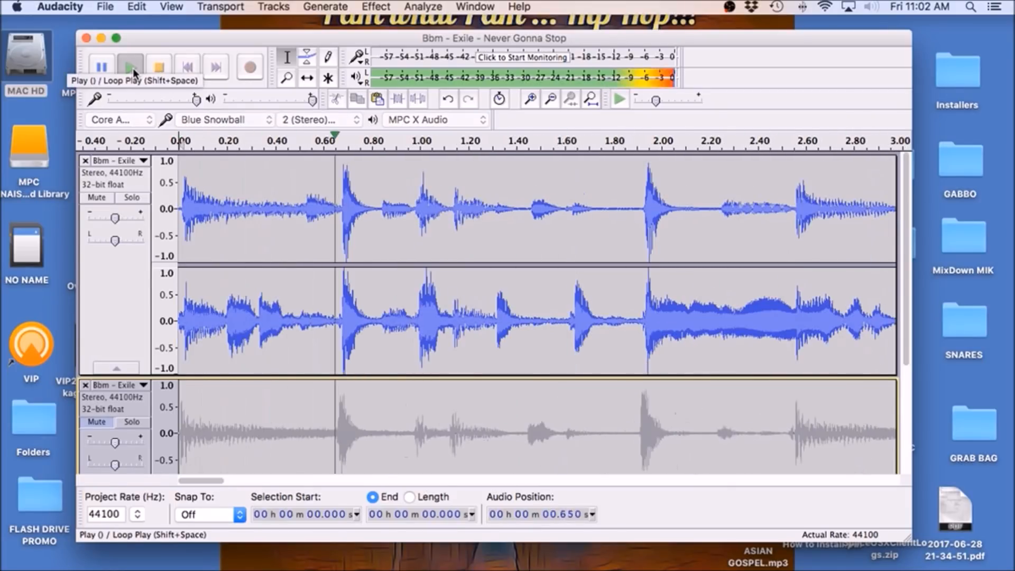
left_click(104, 73)
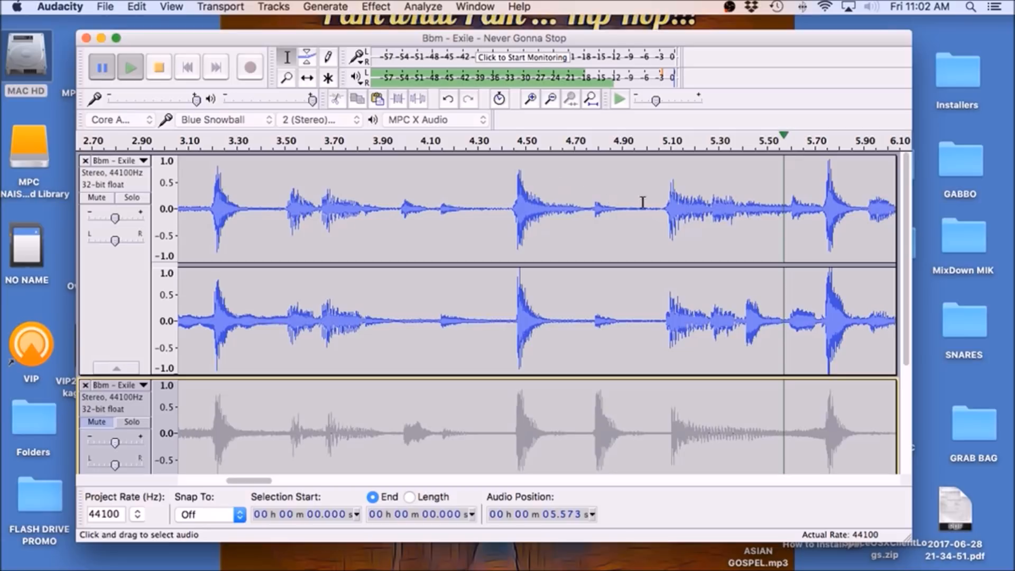
Select the section from 5.099 s to 10.163 s in the upper song track, playing it to check where the selection ends.
left_click_drag(670, 209, 729, 212)
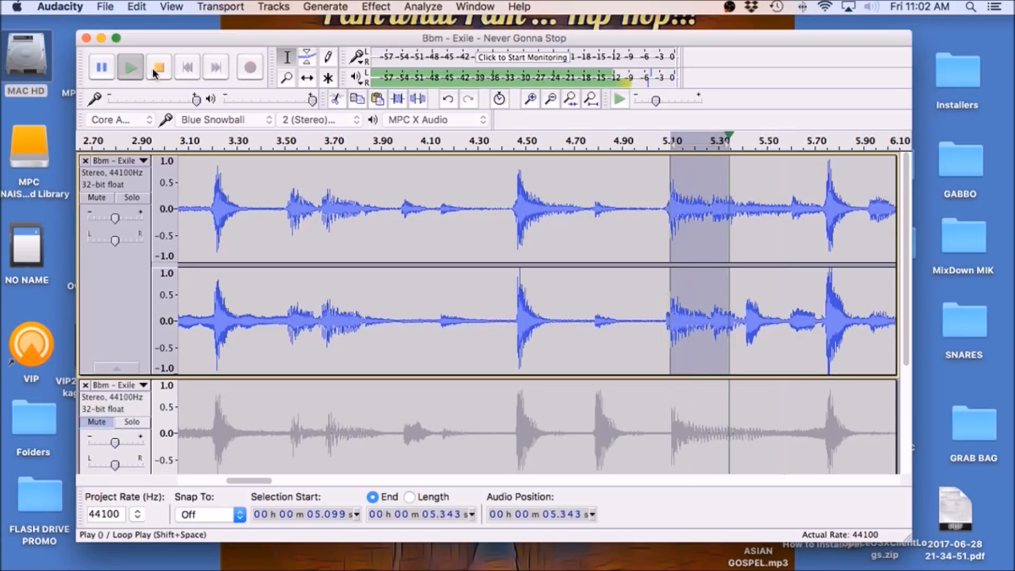
left_click_drag(722, 177, 758, 217)
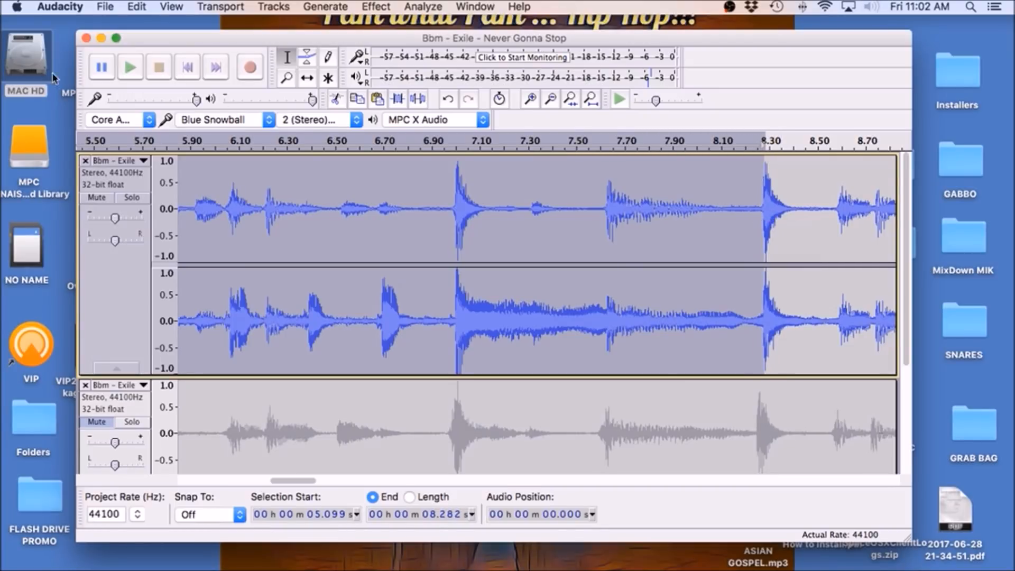
left_click(125, 67)
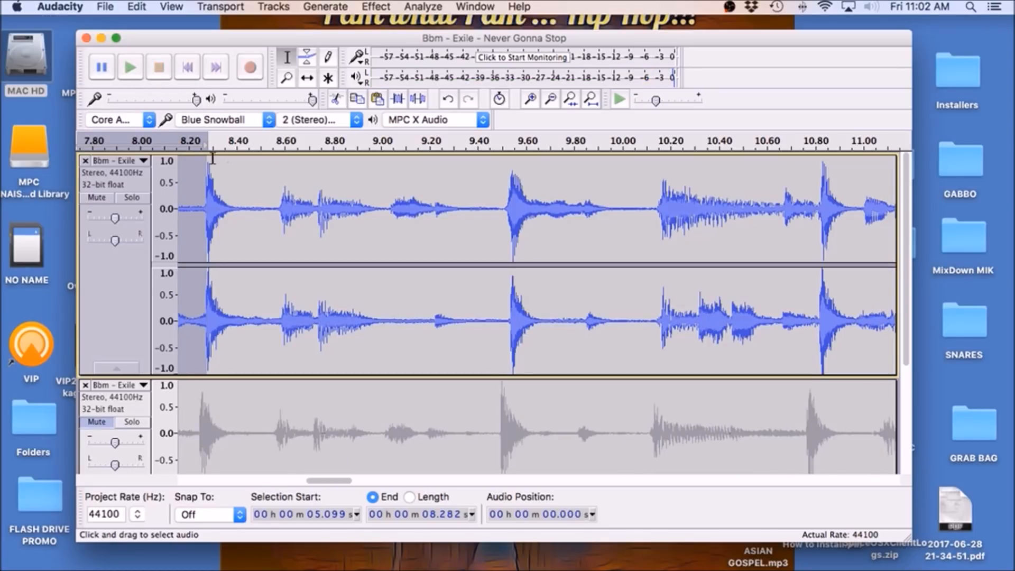
left_click_drag(201, 163, 505, 180)
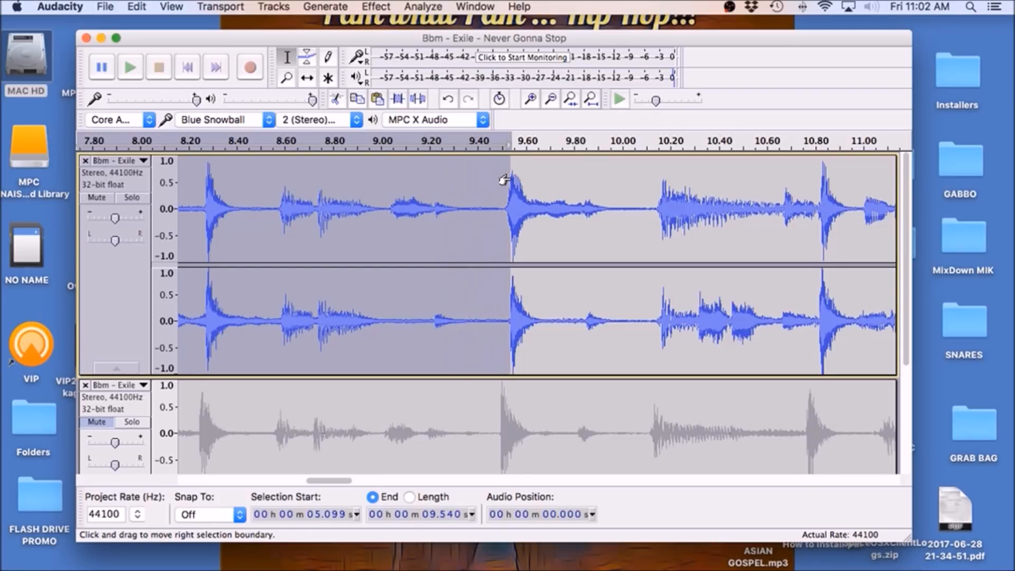
left_click(132, 68)
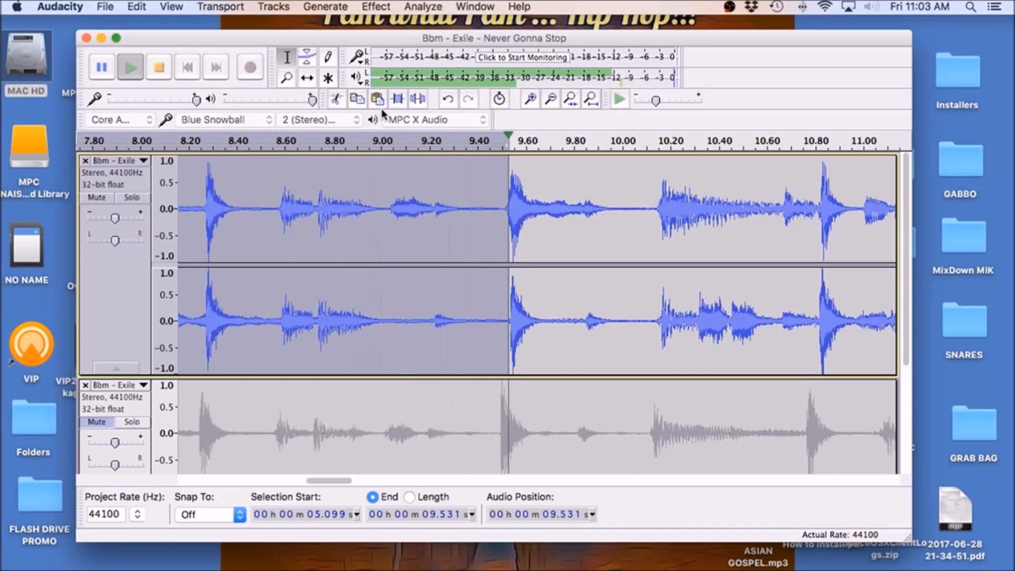
key("]")
key("space")
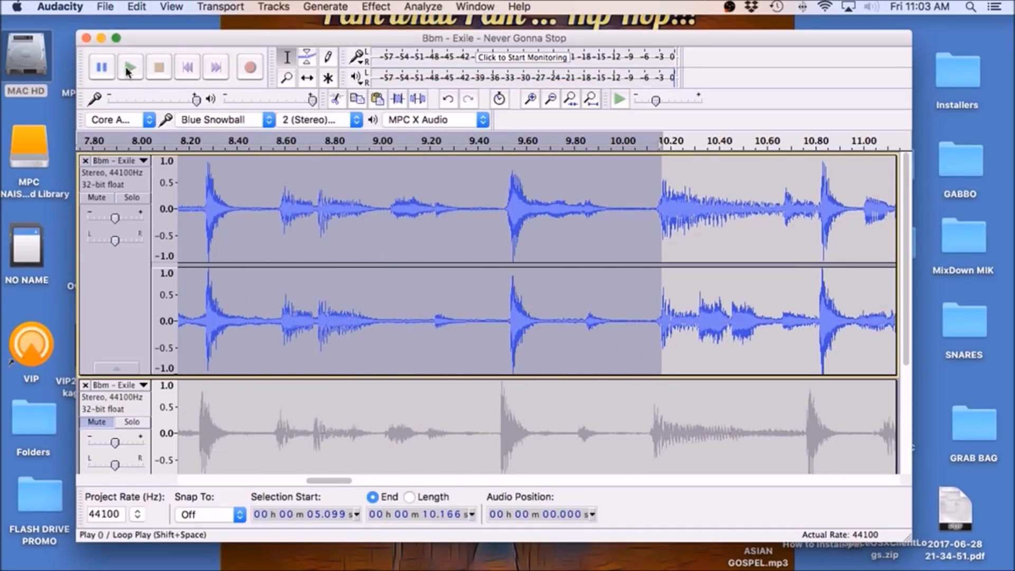
left_click(126, 67)
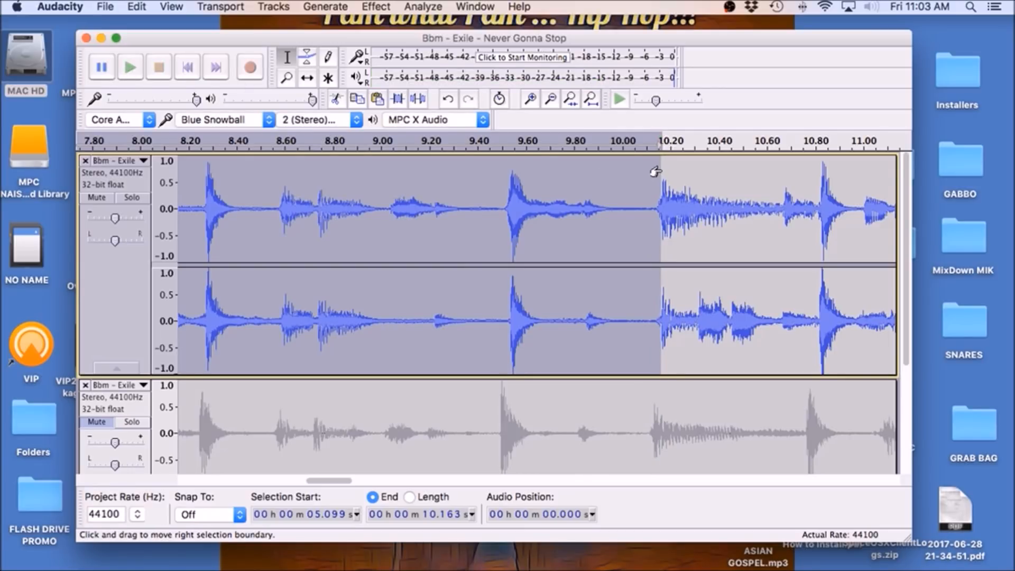
Apply the Repeat effect to the selected section with the number of repeats set to 1.
left_click(375, 7)
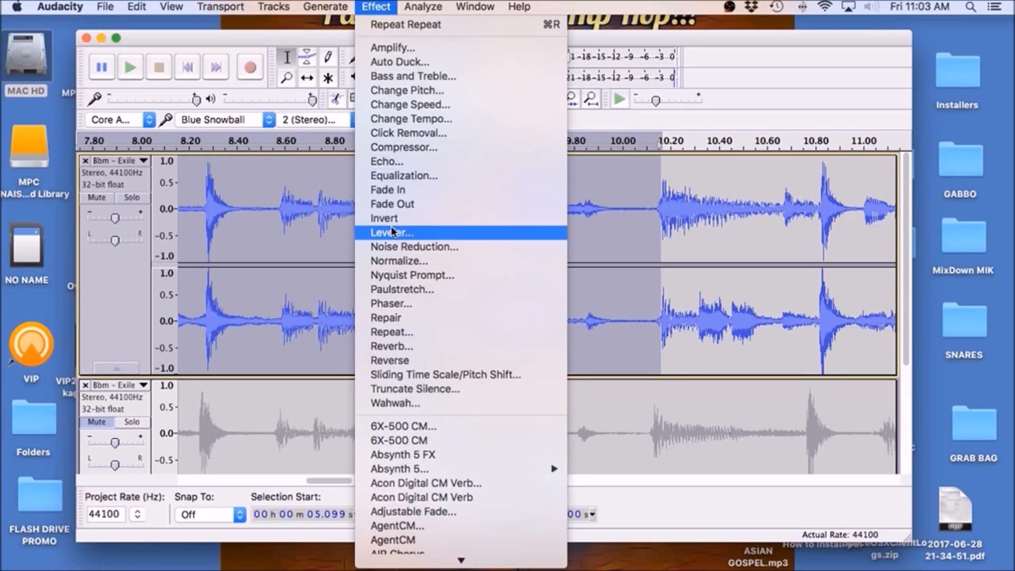
left_click(398, 332)
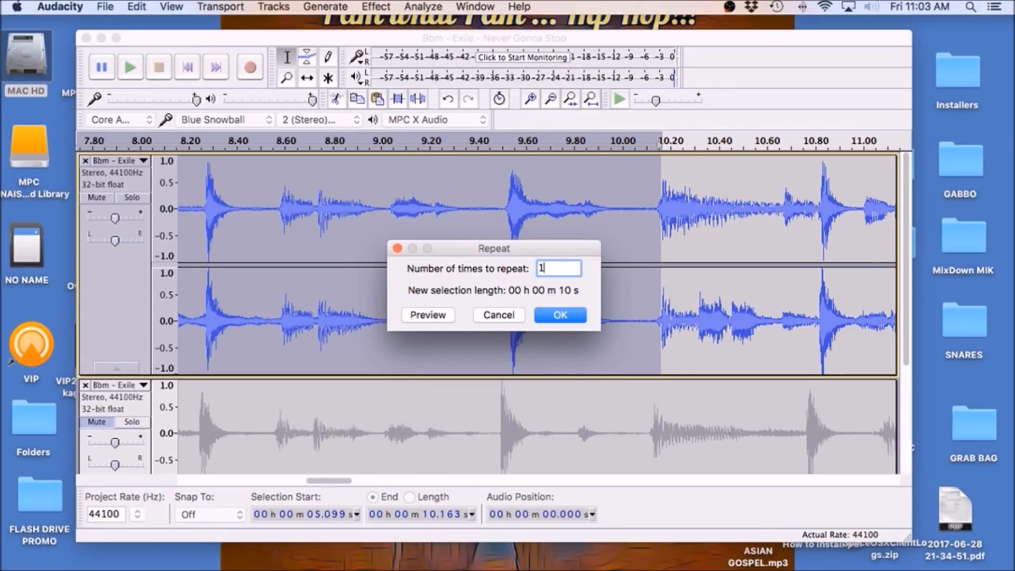
left_click(563, 316)
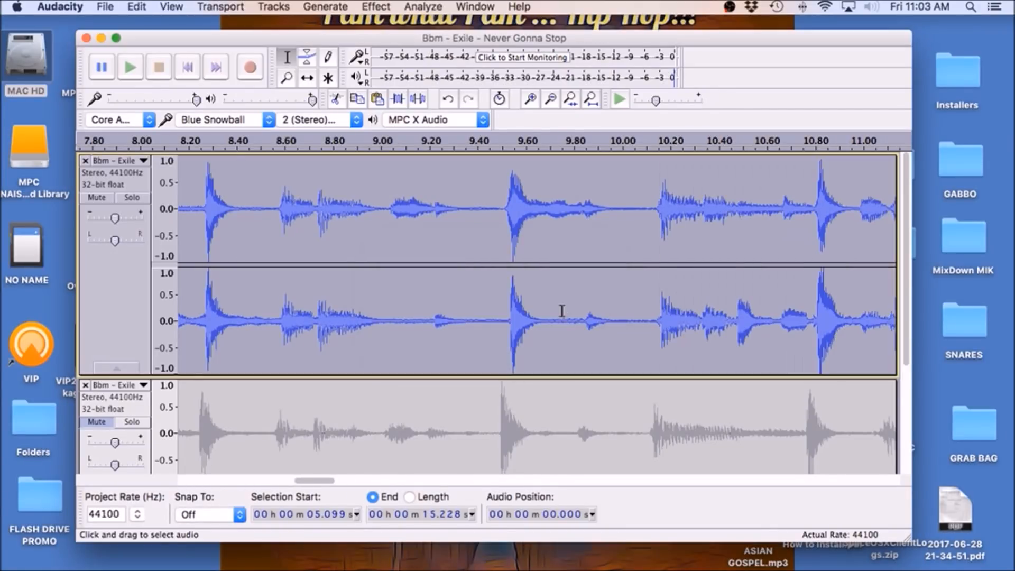
Play the selection from 5.099 s to 15.228 s to check how the repeated section joins.
left_click(131, 66)
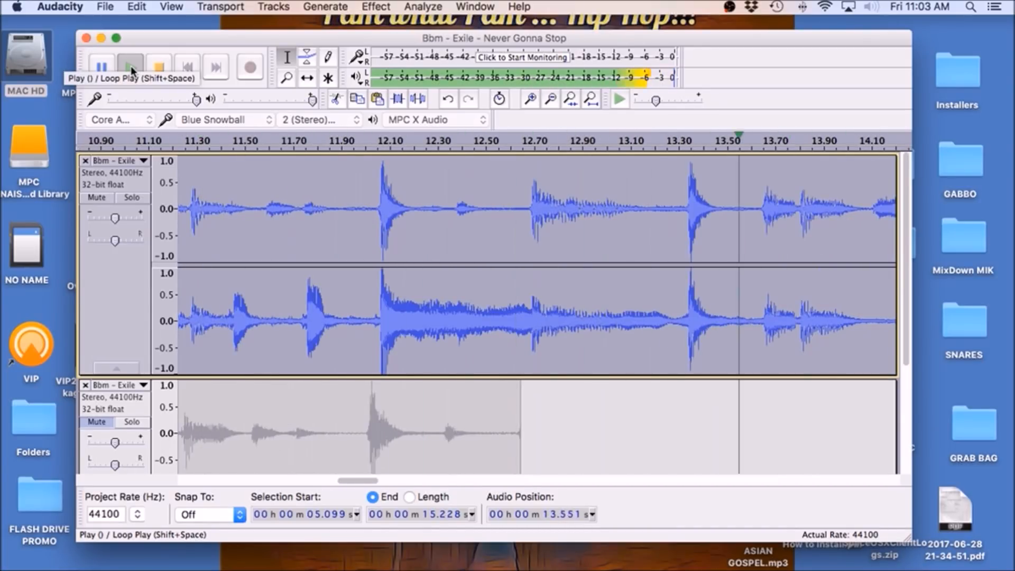
left_click(131, 66)
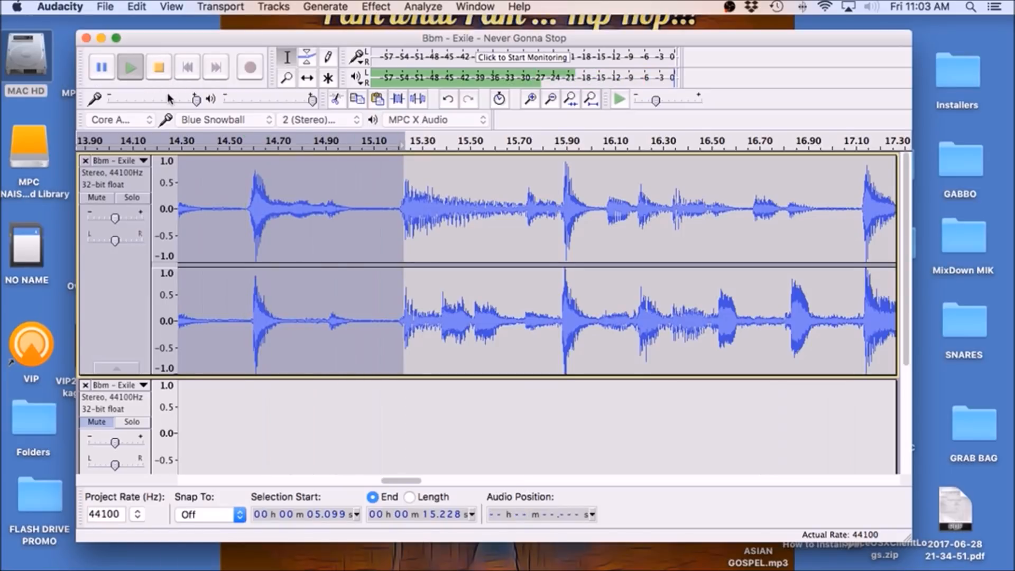
Mute the upper song track, unmute the edited loop track and return to the start of the project.
scroll(321, 300, "down", 2)
scroll(321, 300, "down", 4)
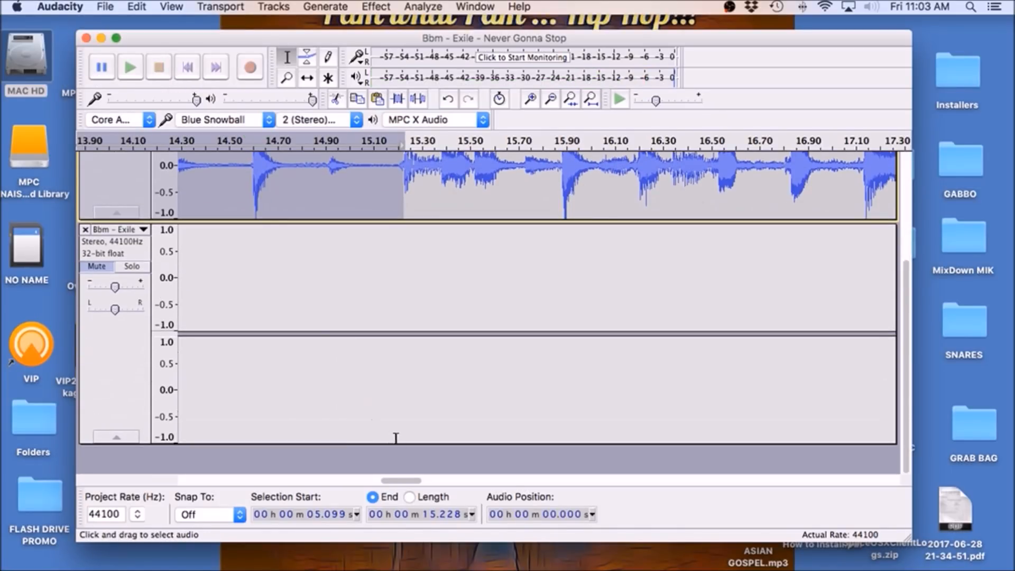
left_click_drag(395, 477, 223, 465)
scroll(179, 273, "up", 5)
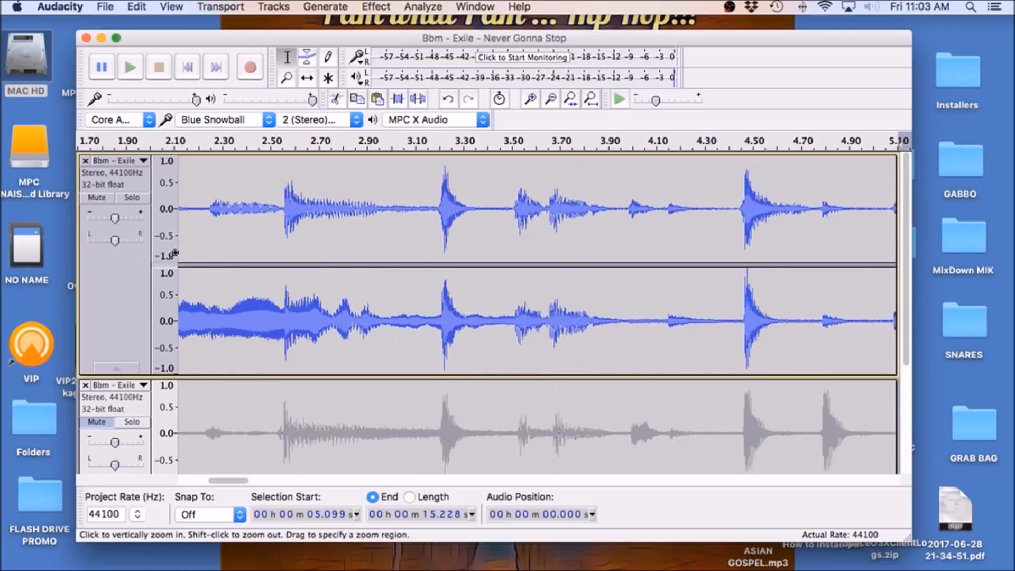
left_click(105, 199)
left_click(108, 422)
scroll(147, 414, "down", 5)
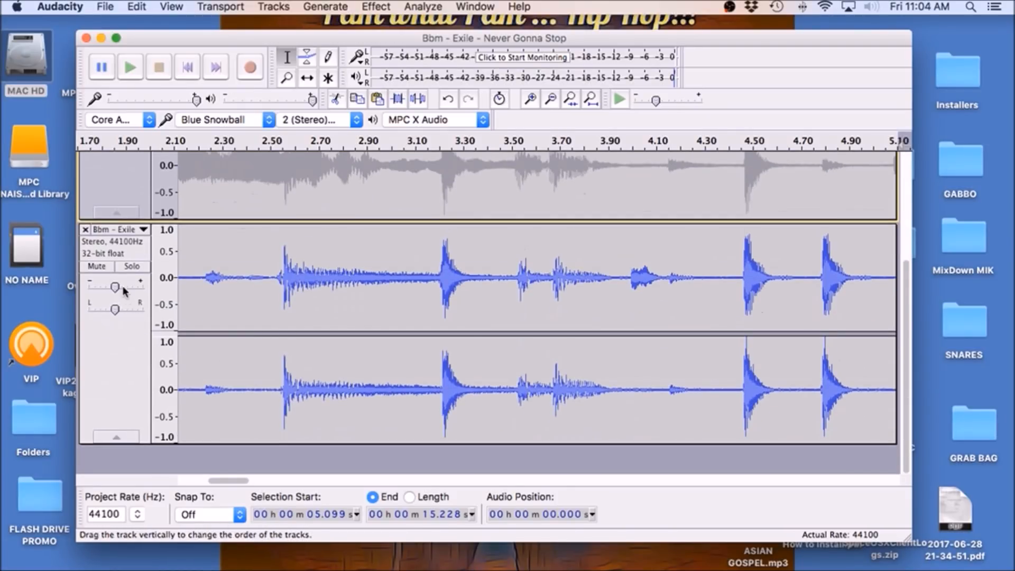
left_click(186, 70)
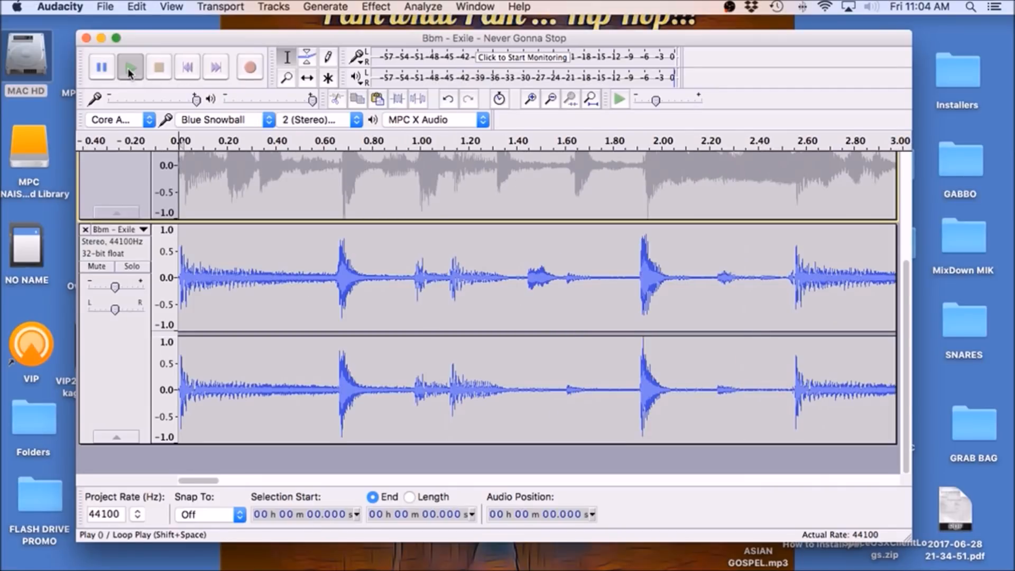
Play the edited loop track from the start, pause just past 5.1 s and mark the beat at 5.105 s.
left_click(130, 69)
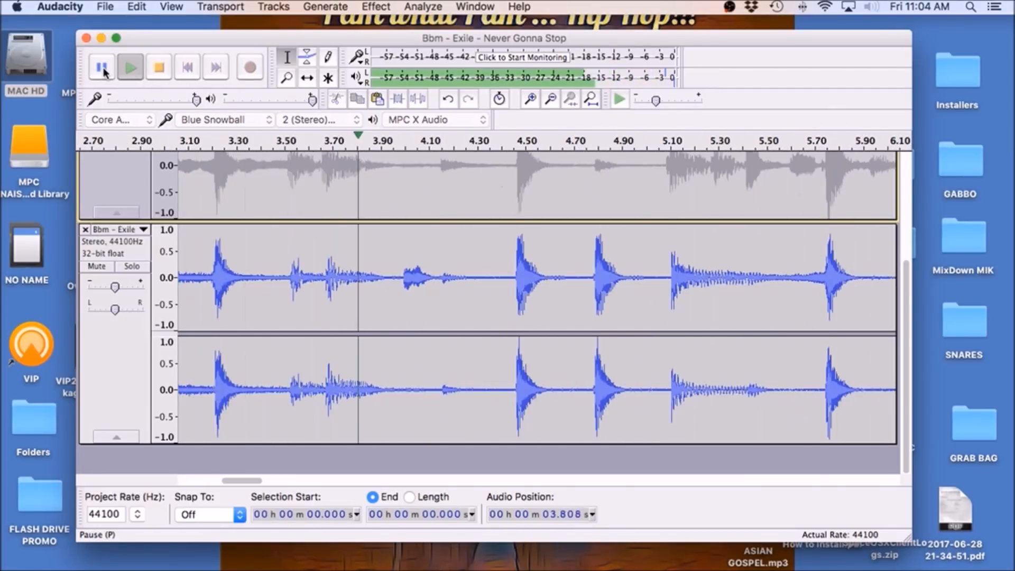
left_click(105, 72)
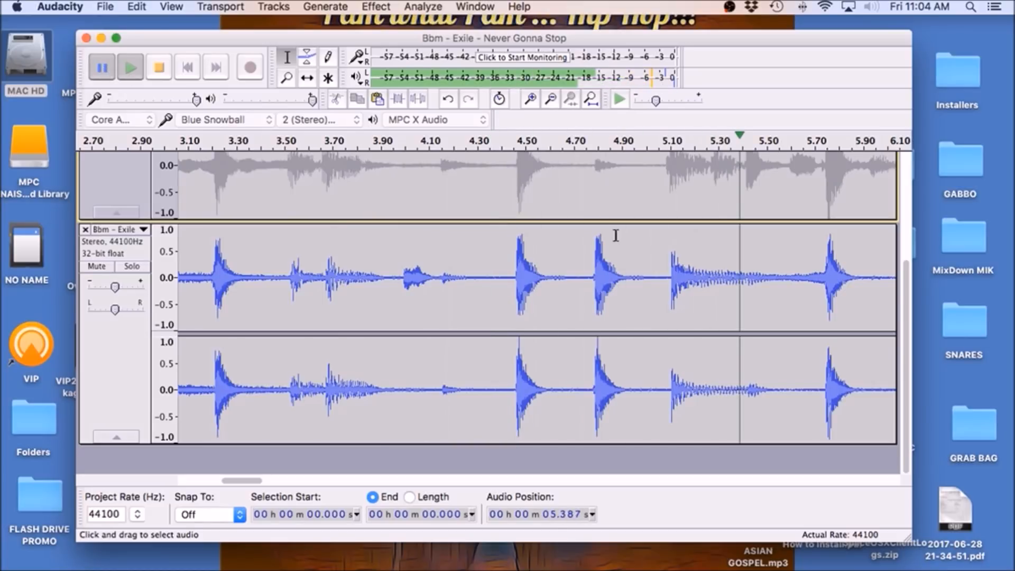
left_click(670, 266)
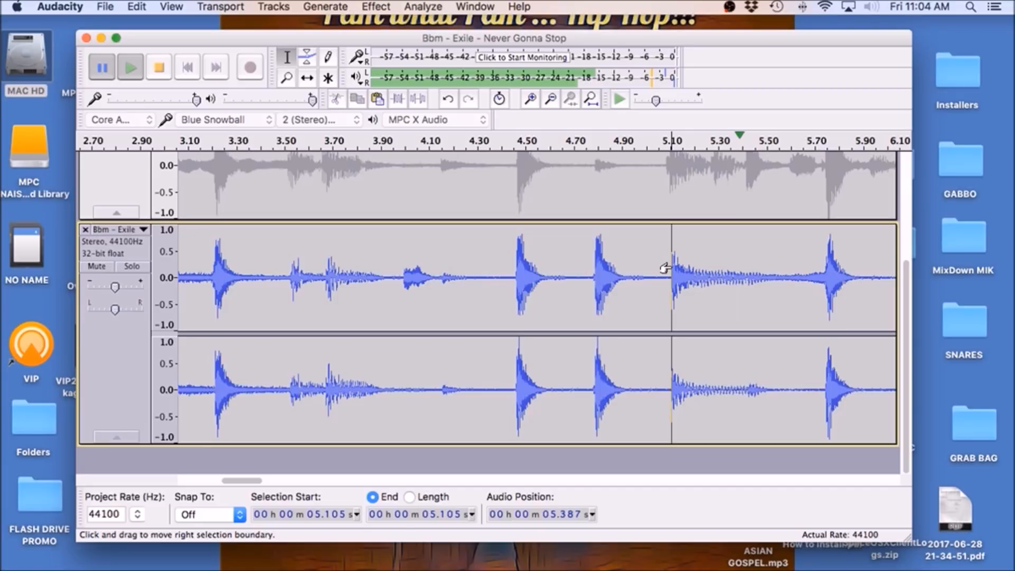
Mute the edited loop track, unmute the upper song track and play the song briefly before stopping it.
scroll(676, 267, "up", 5)
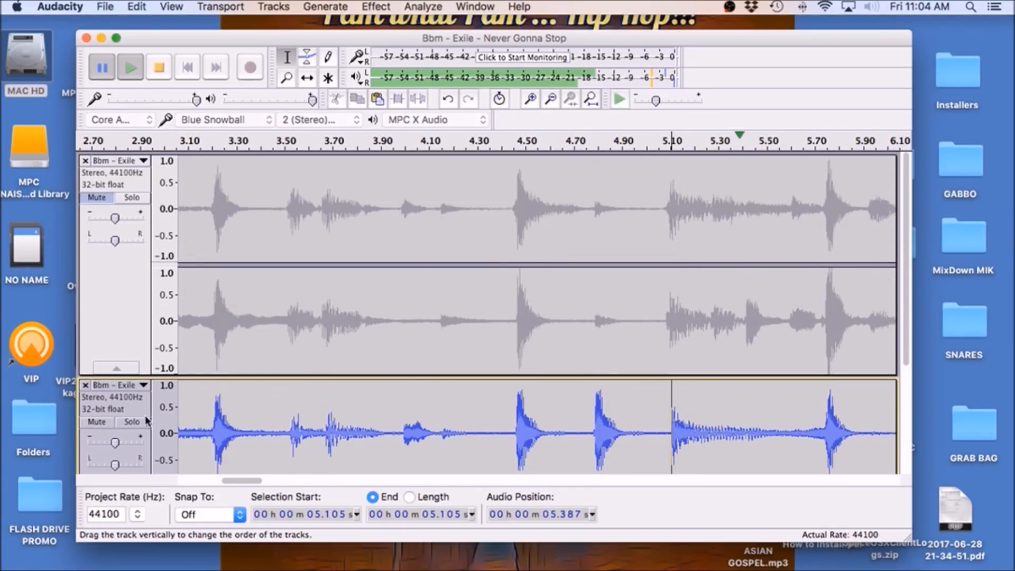
left_click(97, 422)
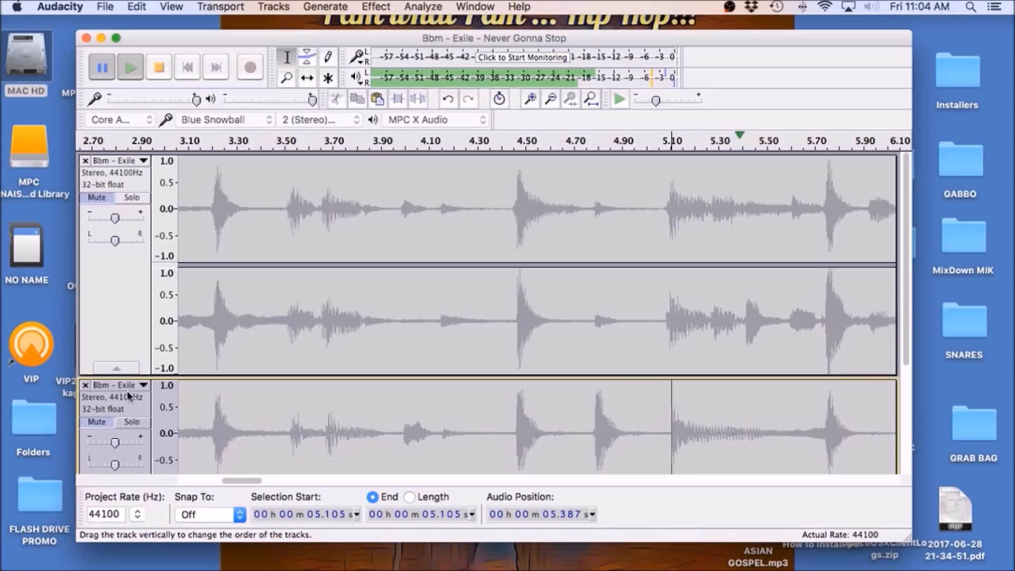
left_click(106, 195)
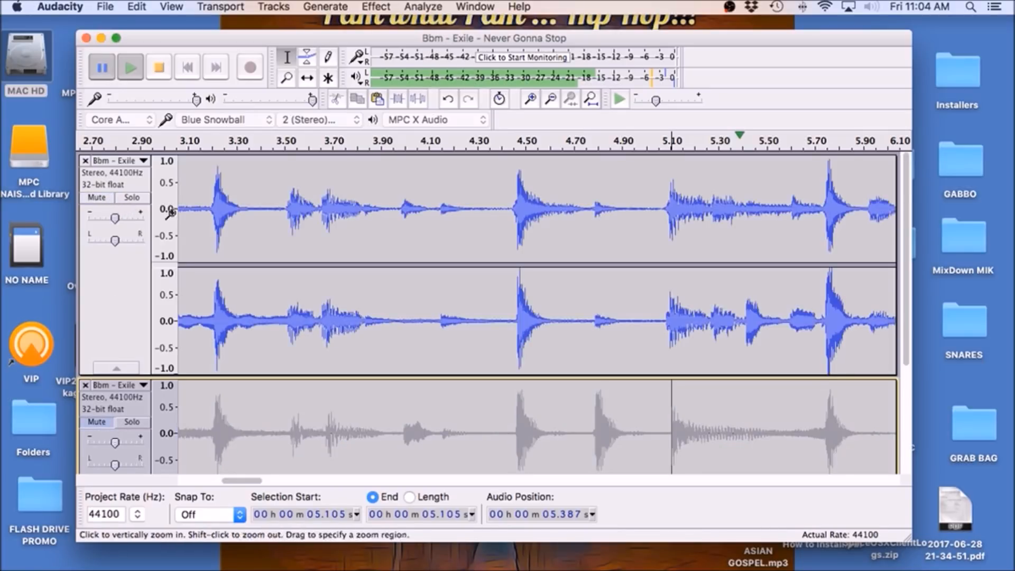
left_click(127, 69)
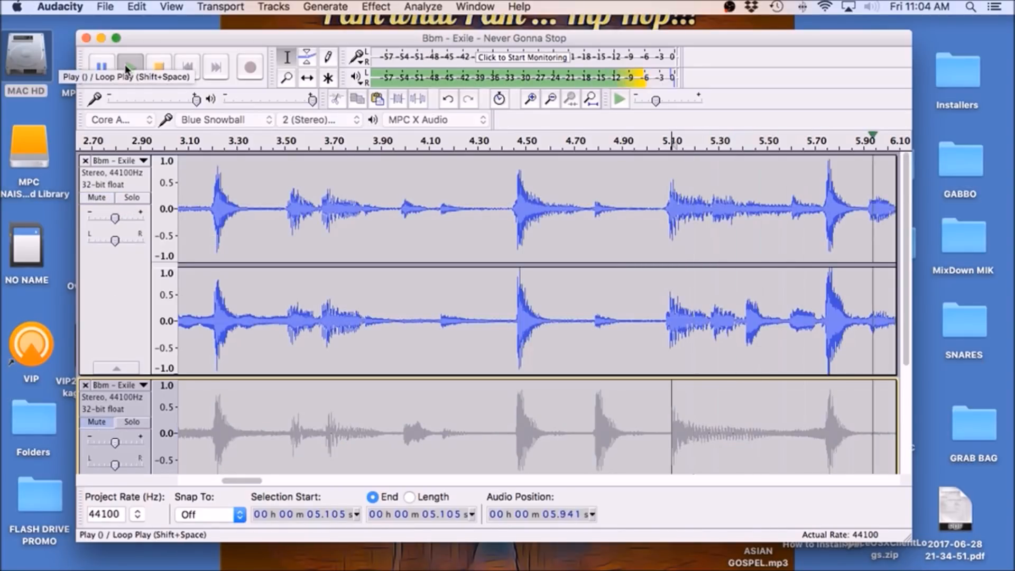
left_click(161, 70)
Select the section from 5.092 s to 10.166 s in the upper song track and cut it.
left_click_drag(422, 204, 465, 203)
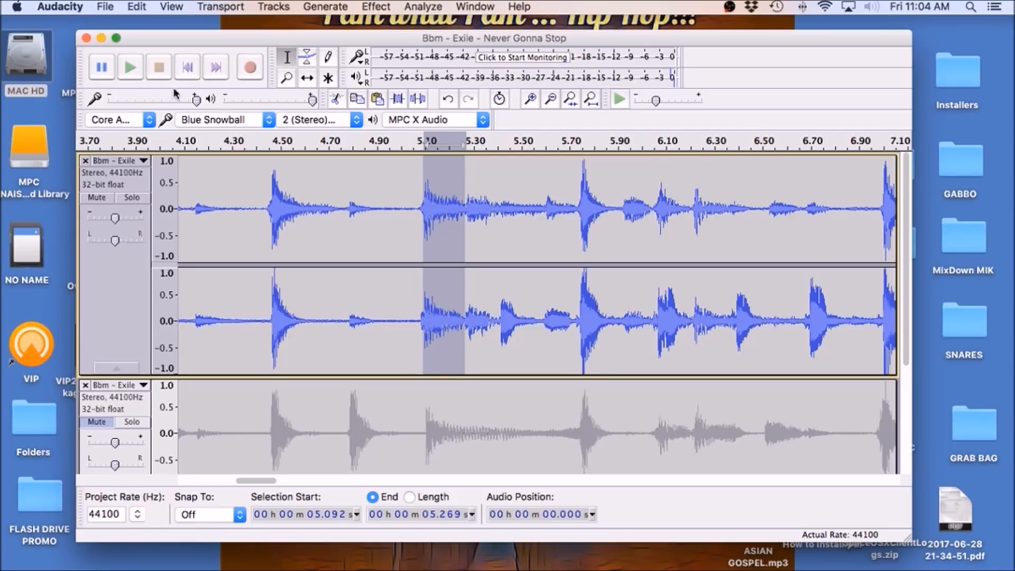
left_click_drag(459, 181, 671, 286)
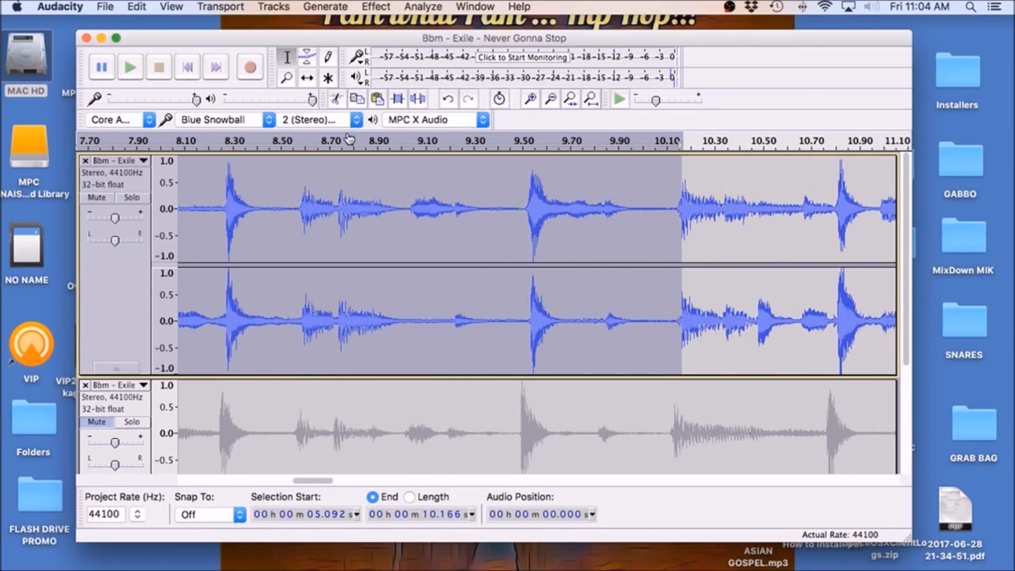
left_click(336, 100)
Mute the upper song track and unmute the edited loop track.
scroll(625, 376, "down", 5)
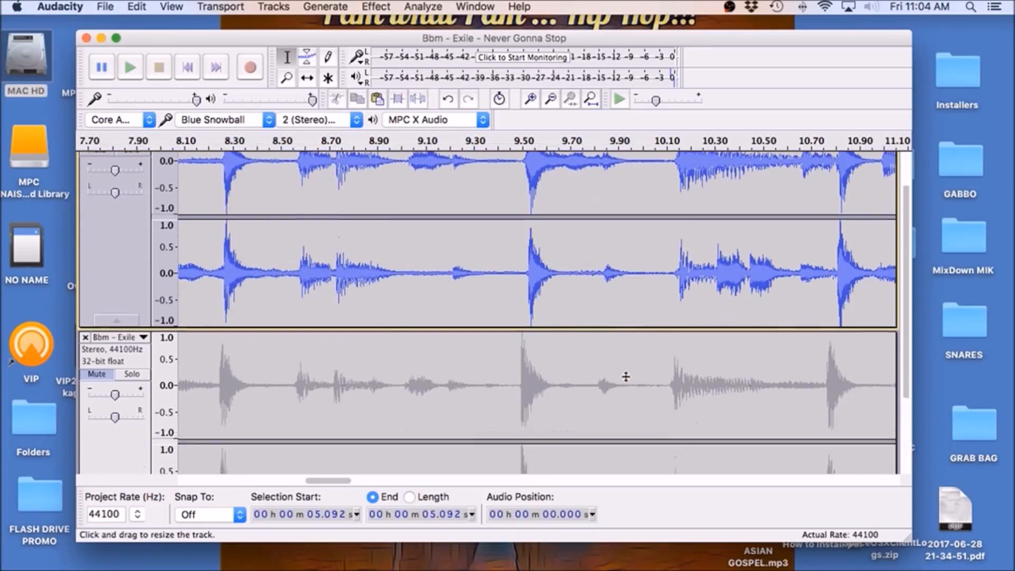
scroll(304, 307, "up", 5)
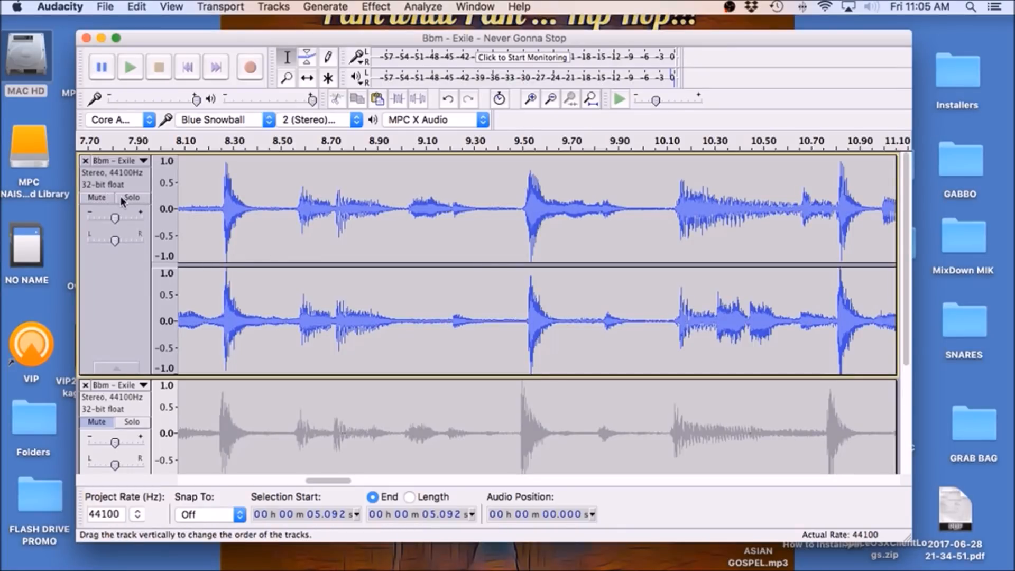
left_click(97, 198)
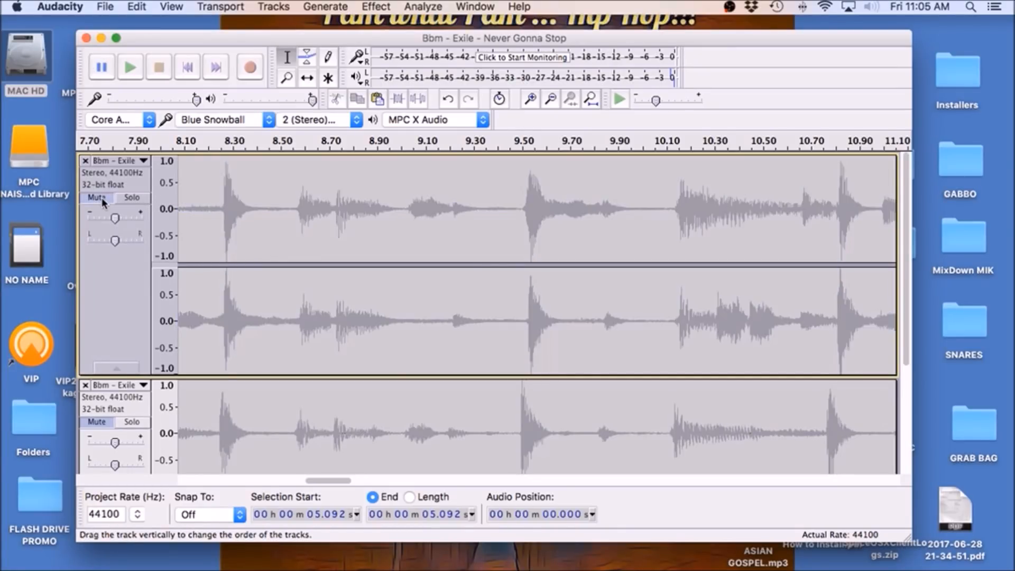
left_click(105, 422)
Play the edited loop track from the start and pause just past 5.1 s to find the insertion point.
scroll(235, 414, "down", 5)
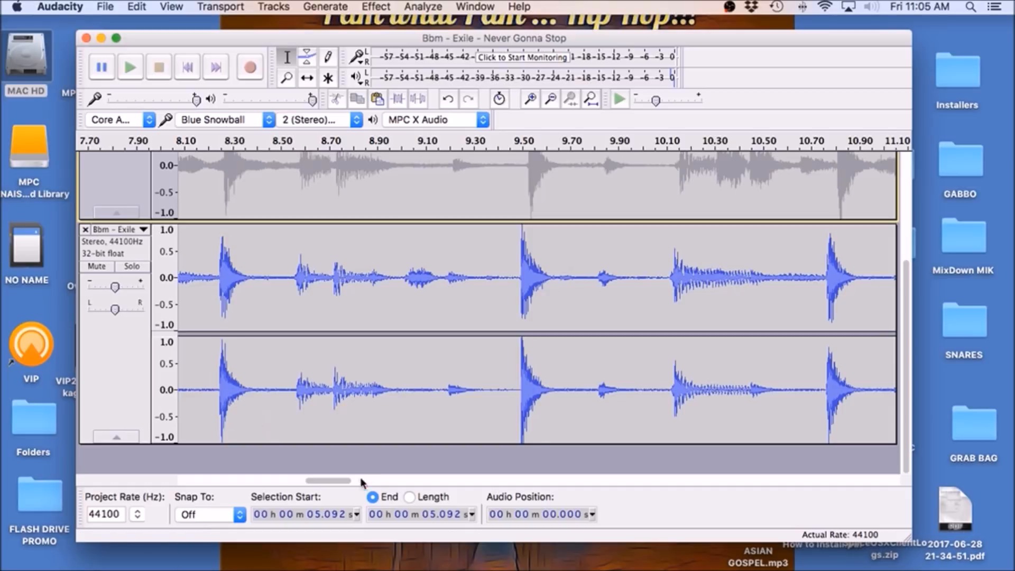
left_click(188, 67)
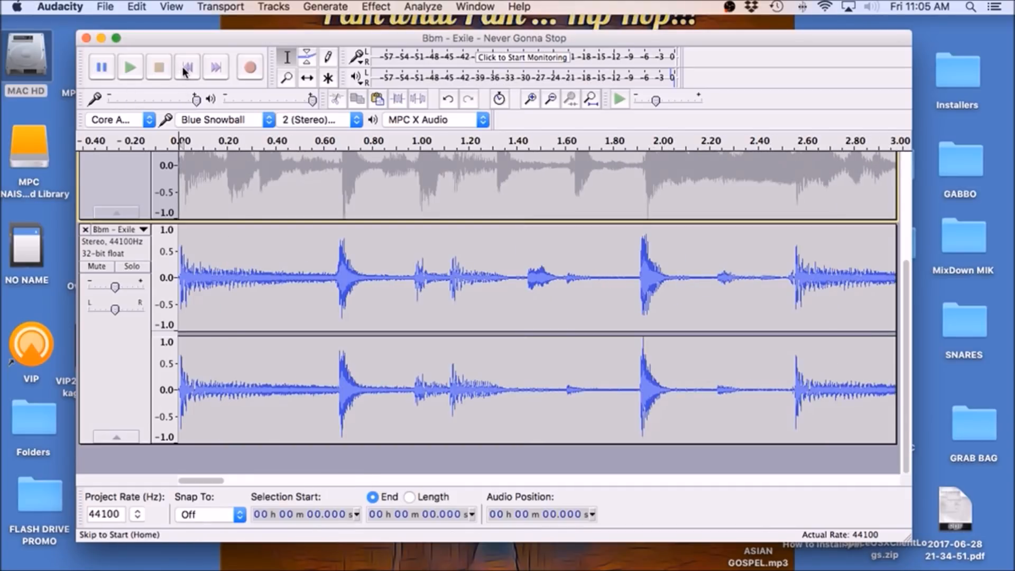
left_click(130, 68)
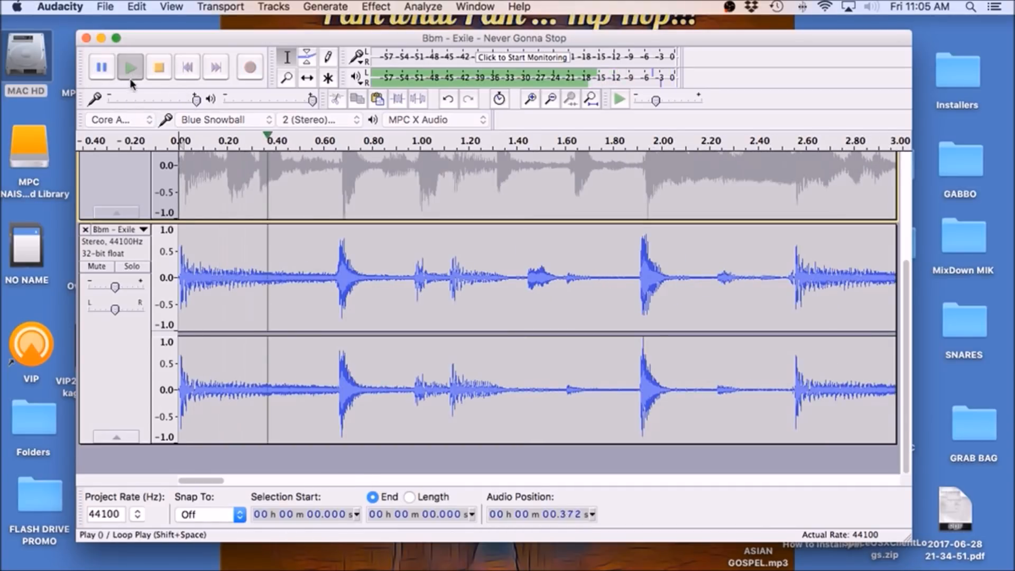
left_click(101, 73)
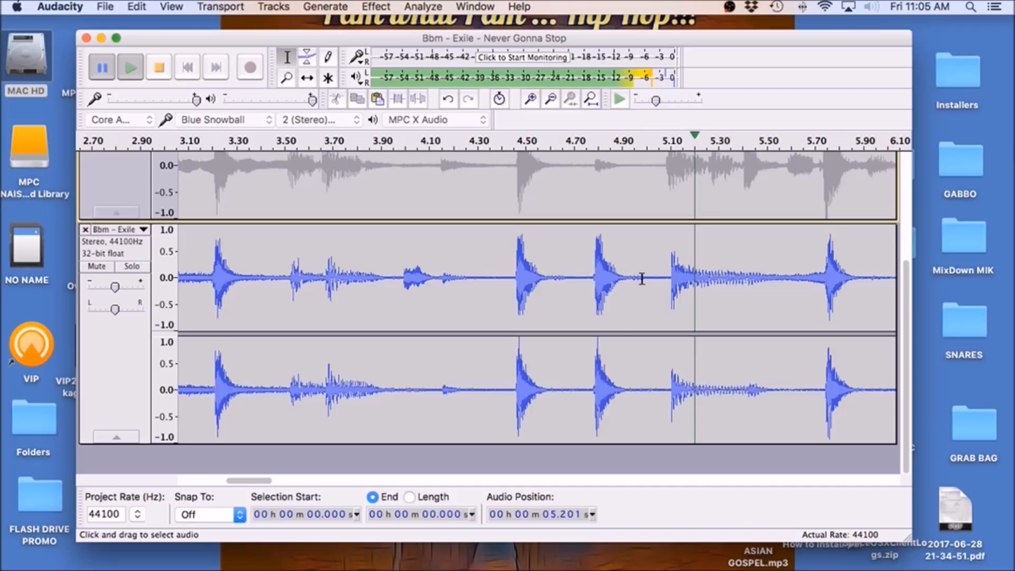
Place the cursor at 5.105 s in the edited loop track, exactly where the hit starts, and paste the cut section there.
left_click(671, 271)
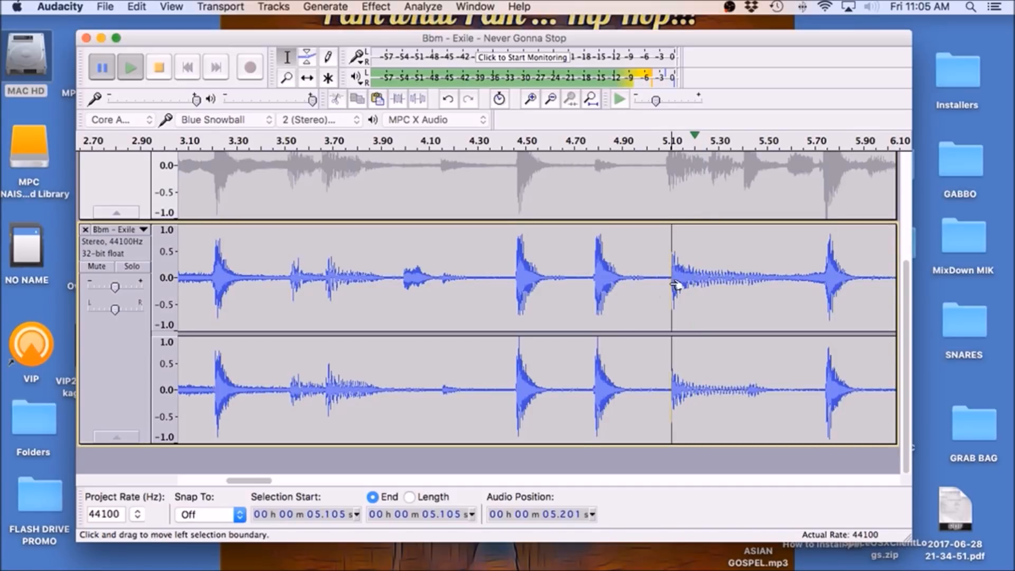
left_click(530, 99)
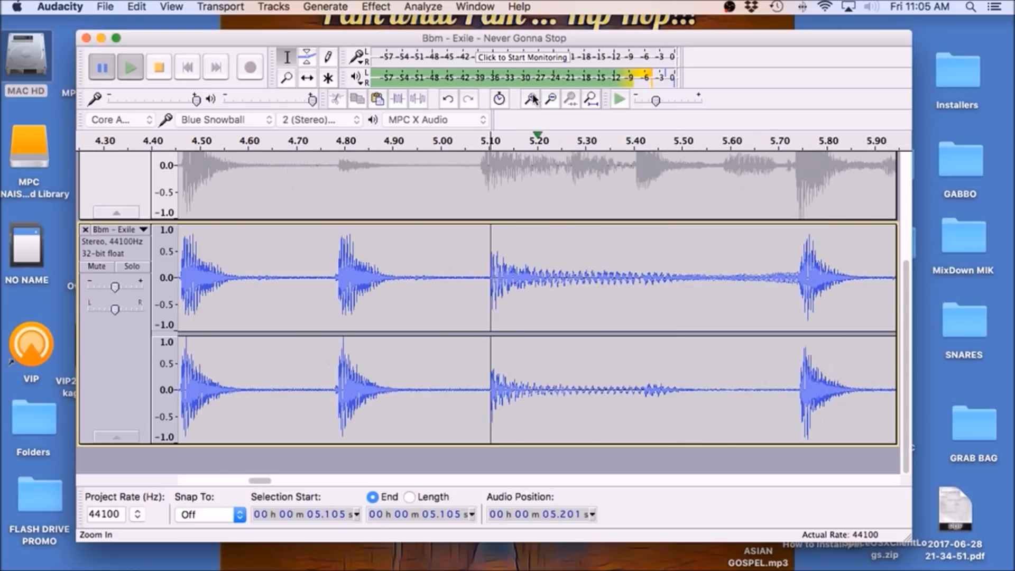
left_click(530, 99)
left_click(433, 255)
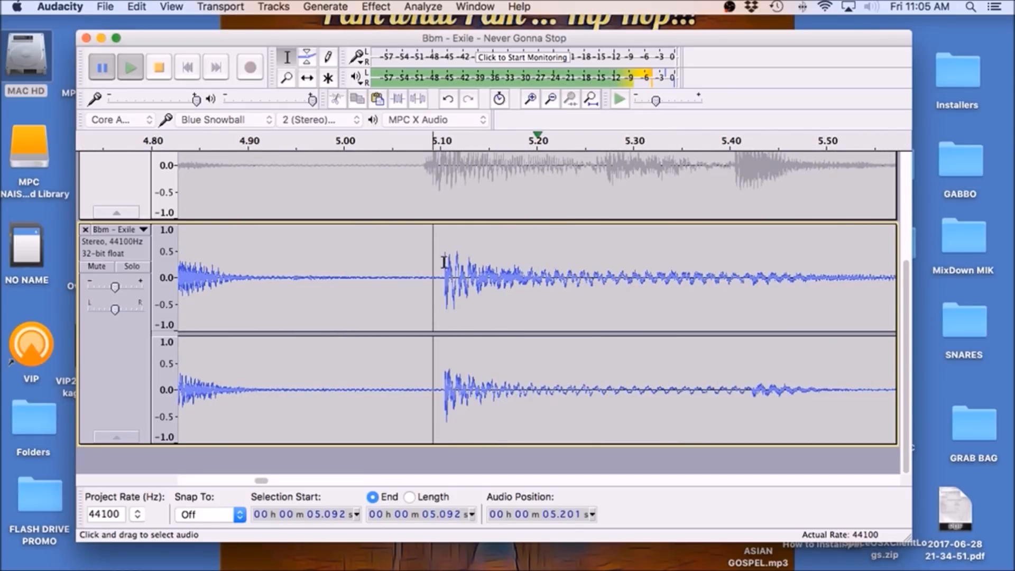
left_click(445, 262)
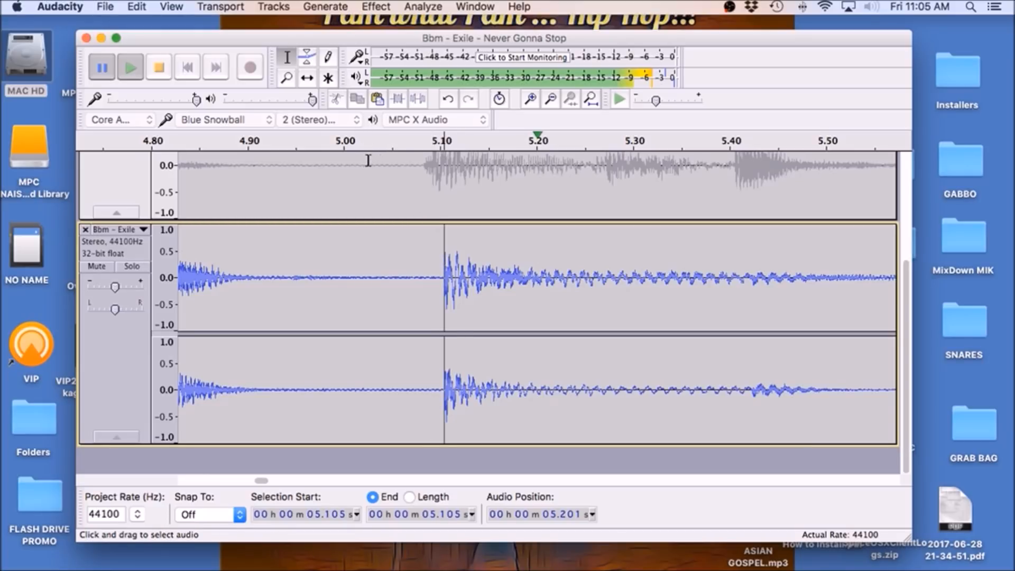
key("space")
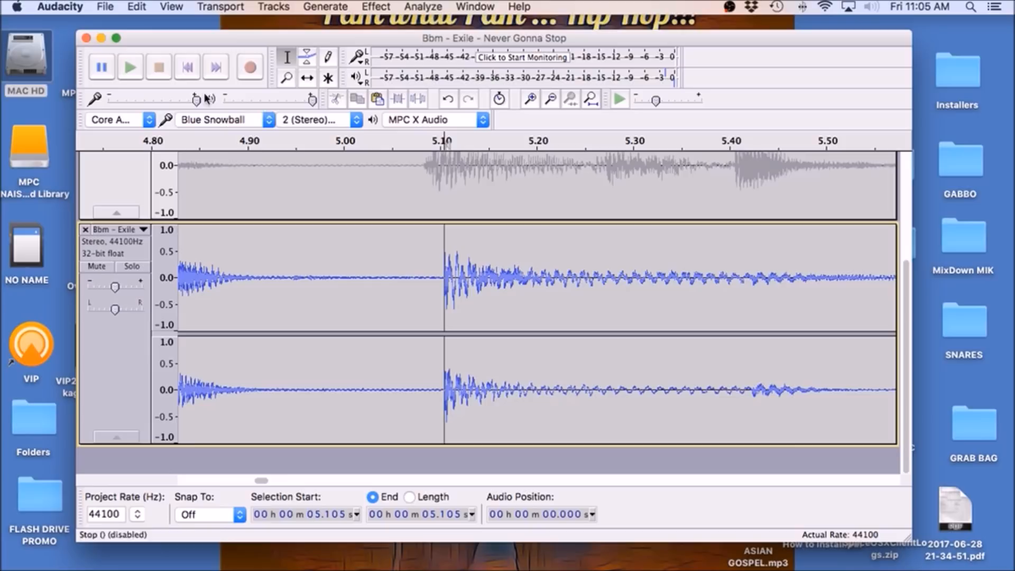
left_click(376, 97)
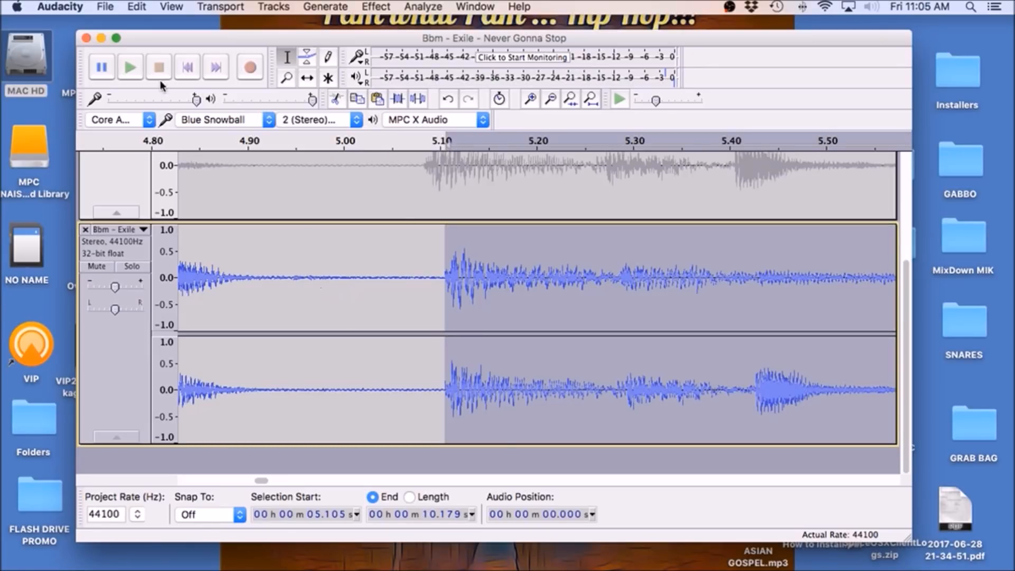
Play the edited loop track from the start past its first clip's end to check how the pasted section fits.
left_click(188, 67)
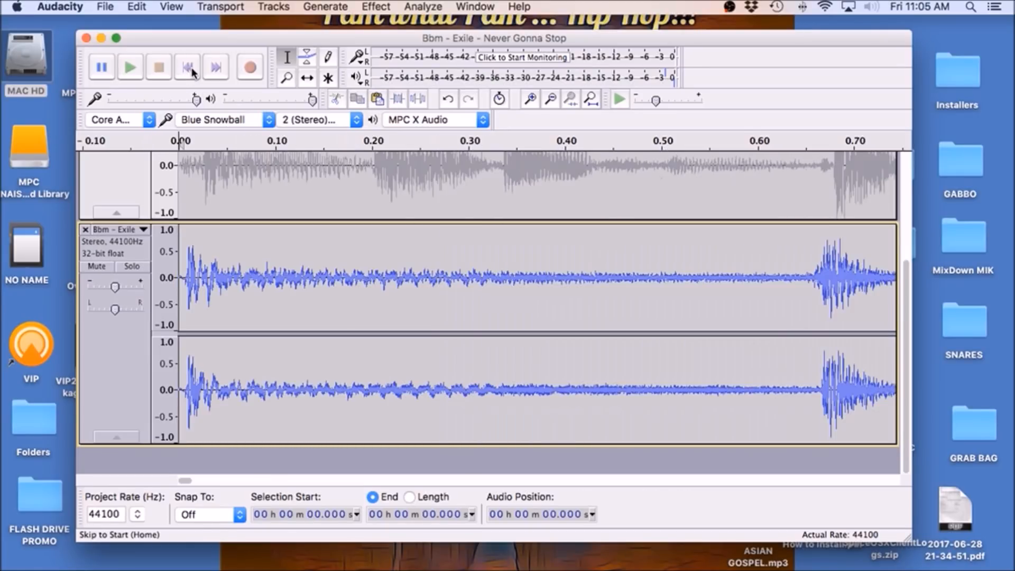
left_click(129, 68)
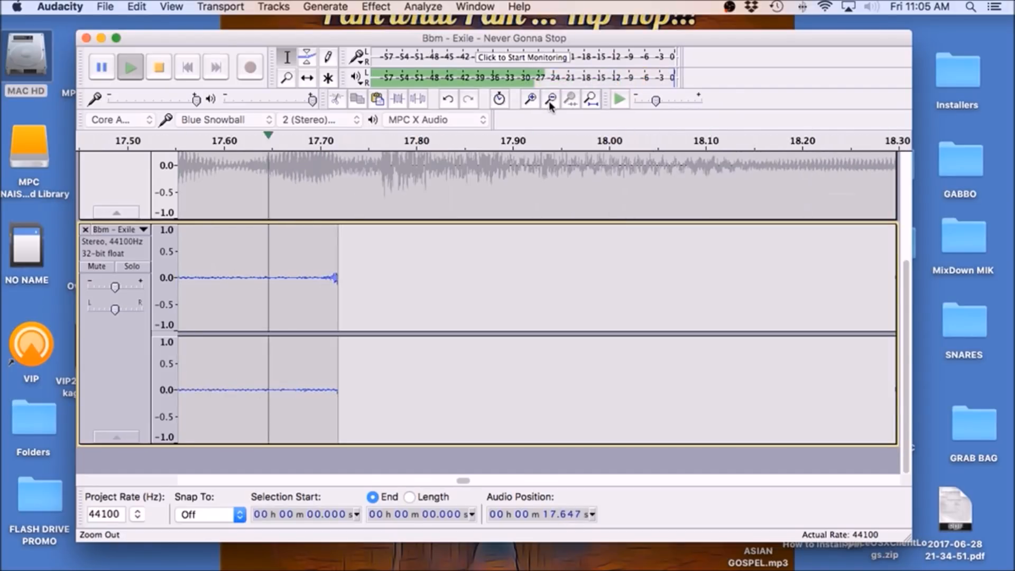
left_click(549, 101)
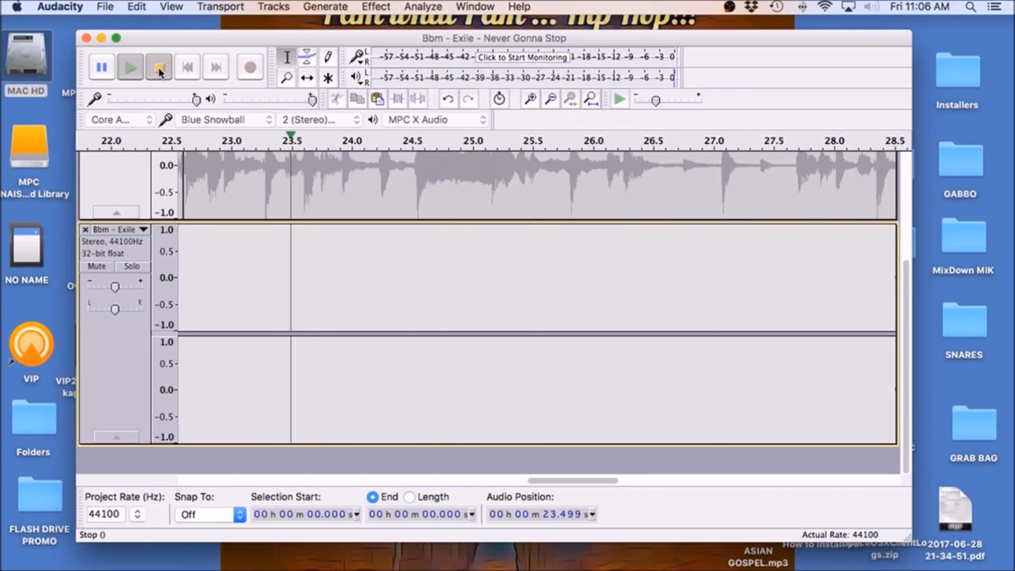
left_click(159, 68)
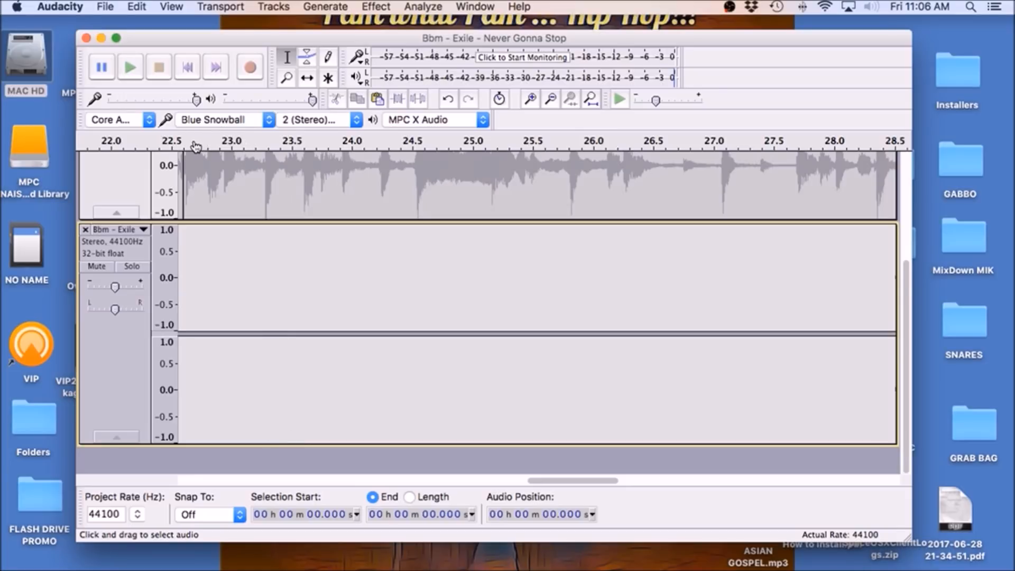
Replay the edited loop track from the start to about 10 s to check the timing of the pasted section.
left_click(193, 69)
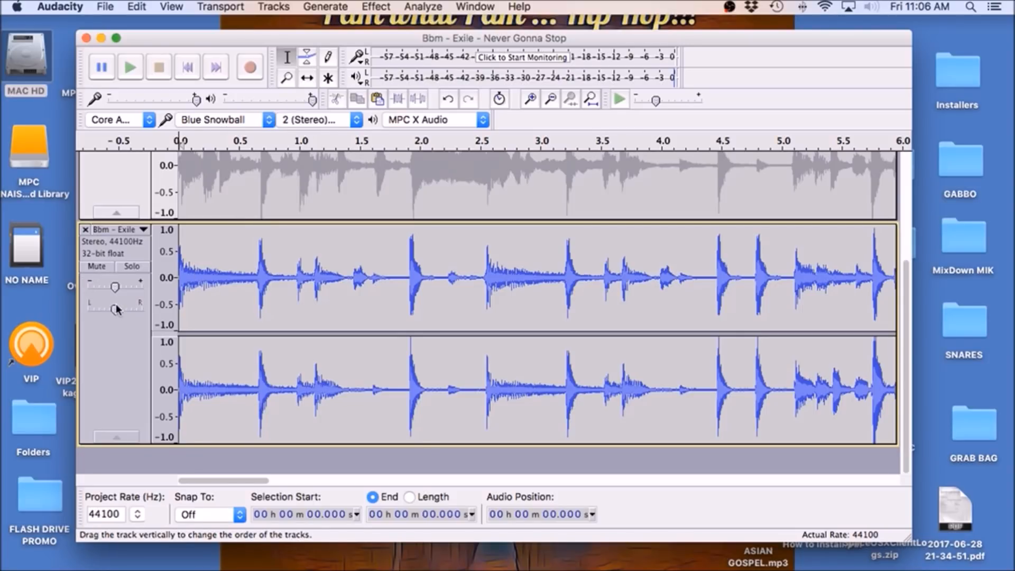
left_click(129, 69)
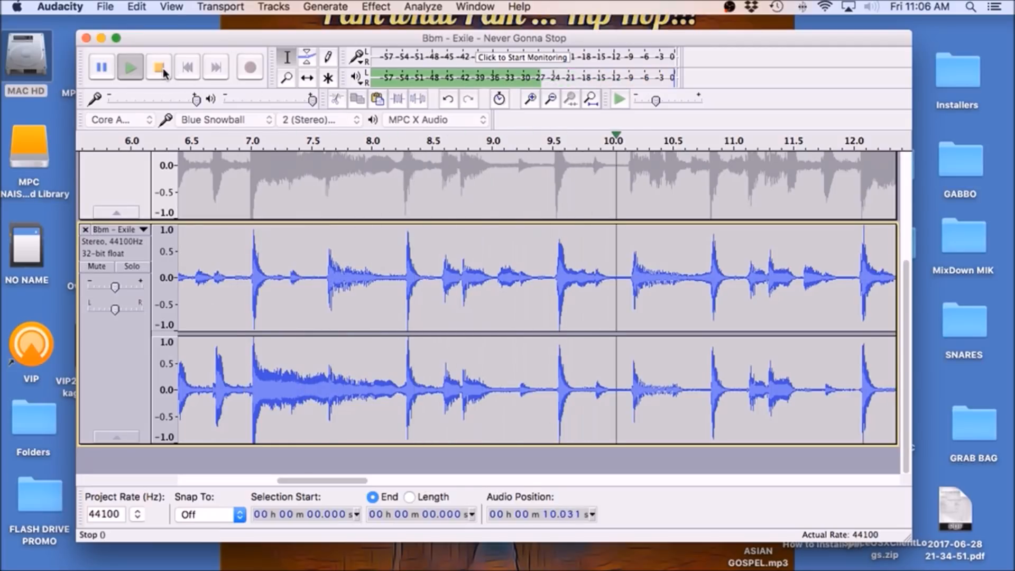
key("space")
Play the edited loop track from the start and pause at about 5.2 s, just after the pasted section begins.
triple_click(550, 100)
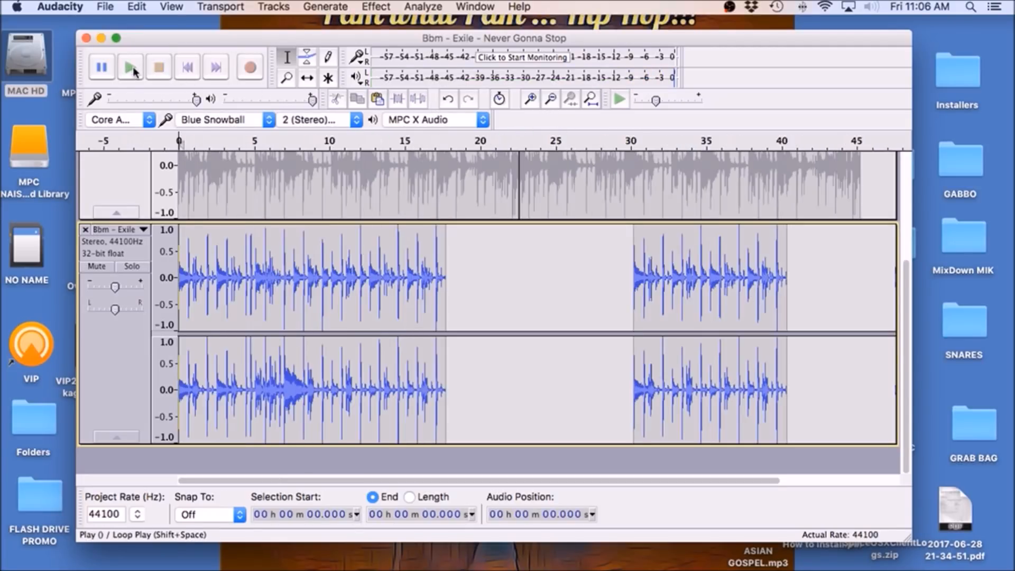
left_click(129, 67)
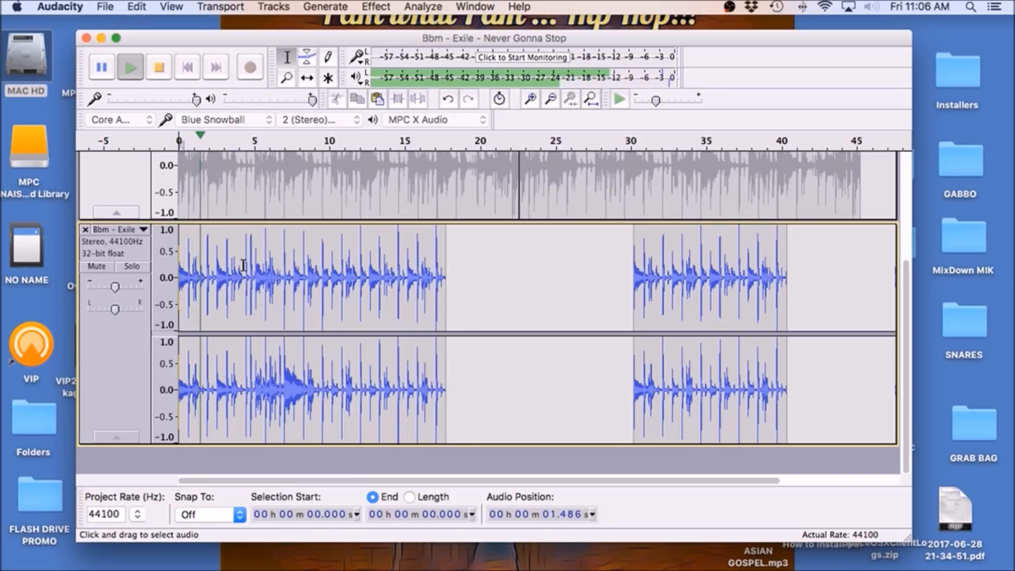
left_click(102, 68)
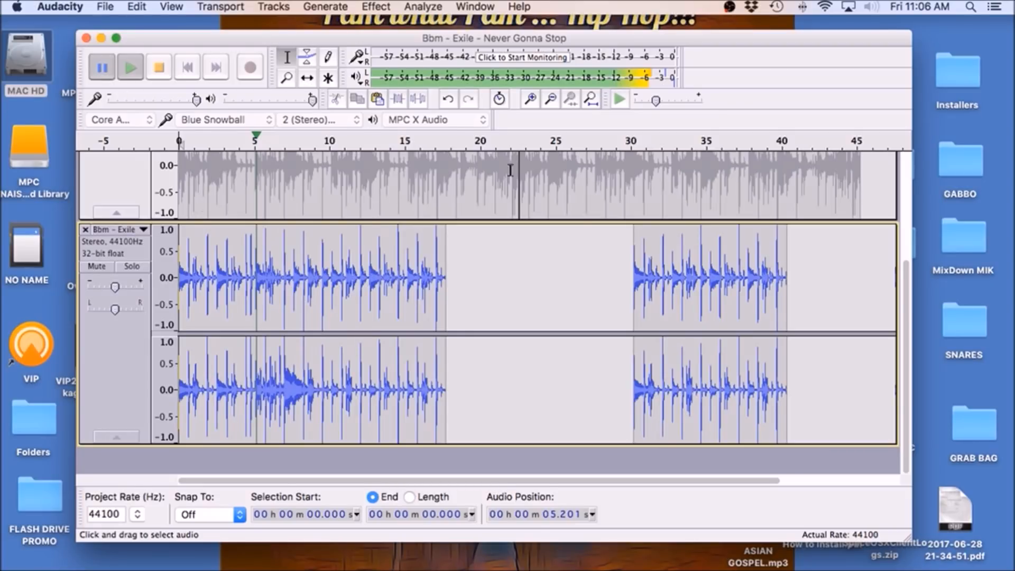
Place the cursor at 5.108 s in the edited loop track, on the hit where the pasted section starts.
left_click(530, 100)
left_click(530, 99)
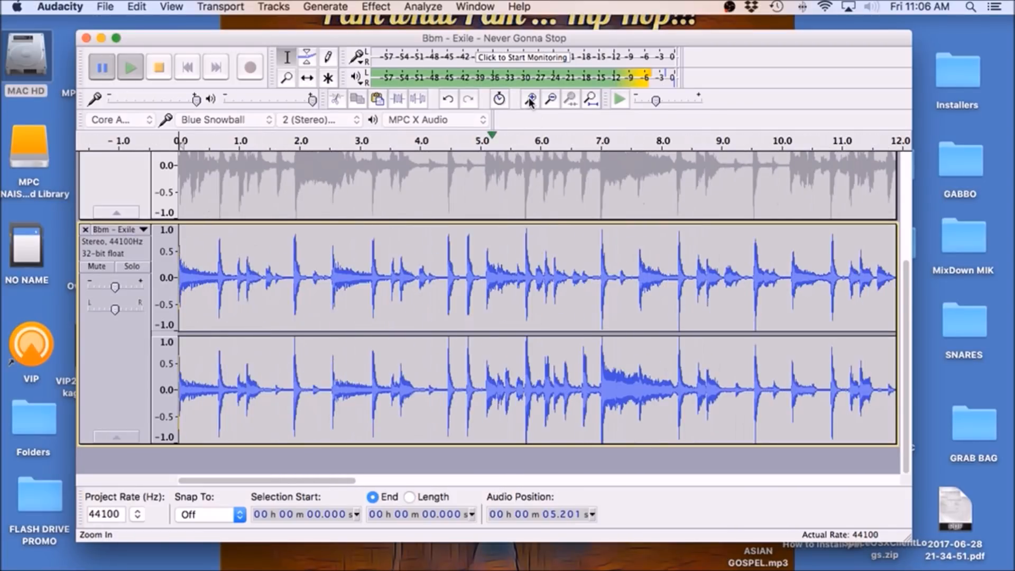
left_click(531, 99)
scroll(352, 476, "up", 5)
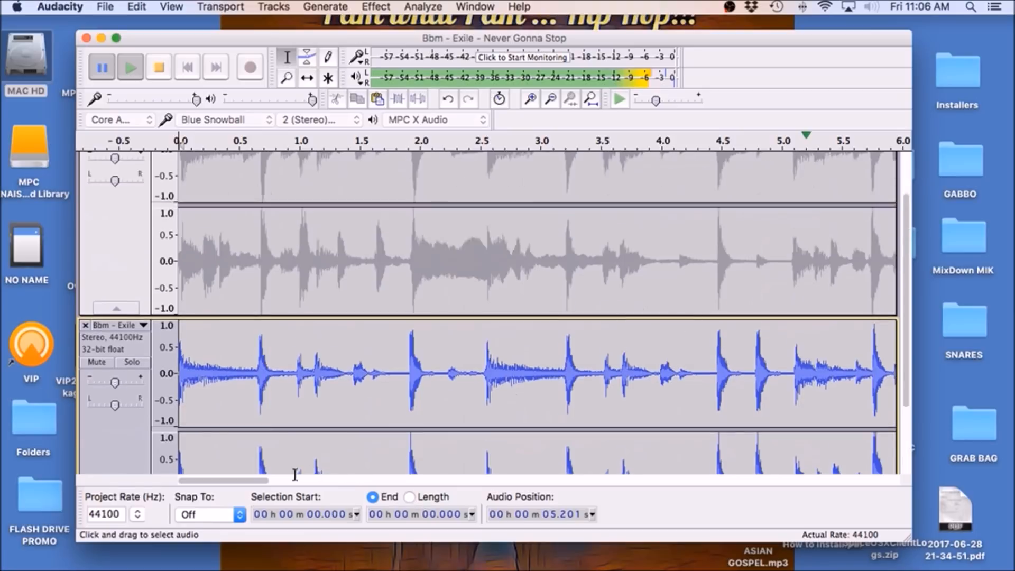
scroll(298, 454, "down", 5)
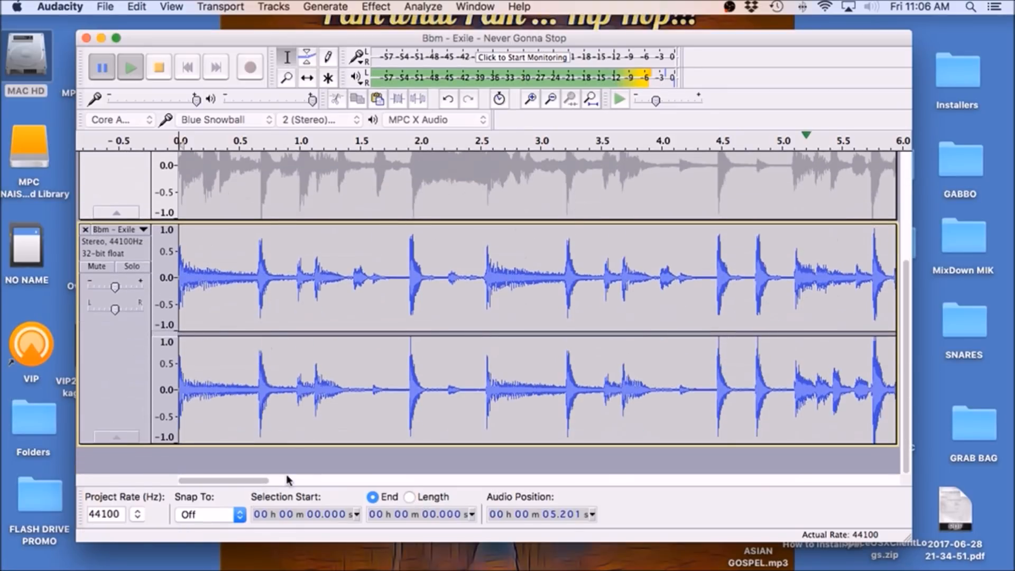
left_click_drag(261, 482, 292, 473)
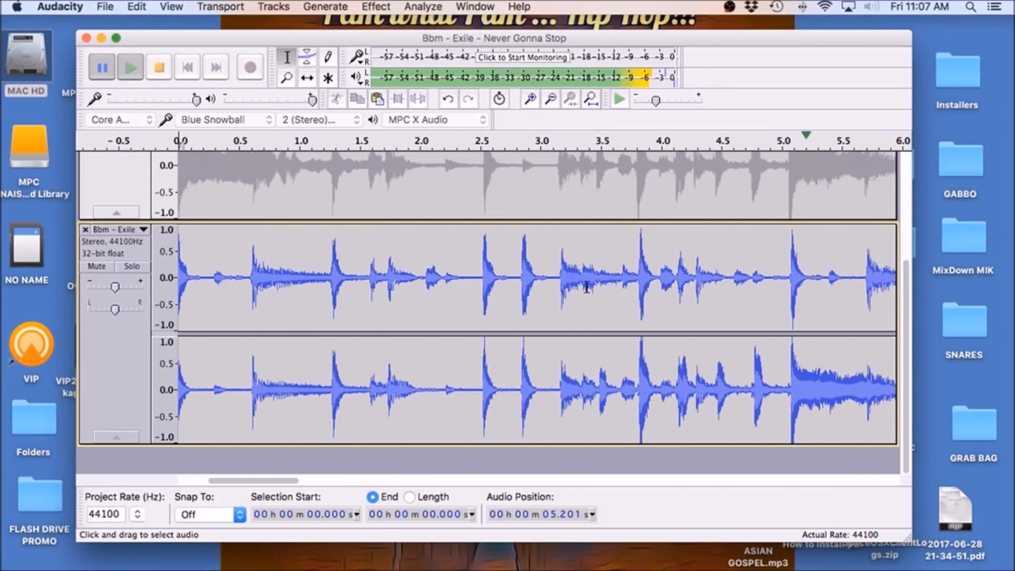
left_click(560, 271)
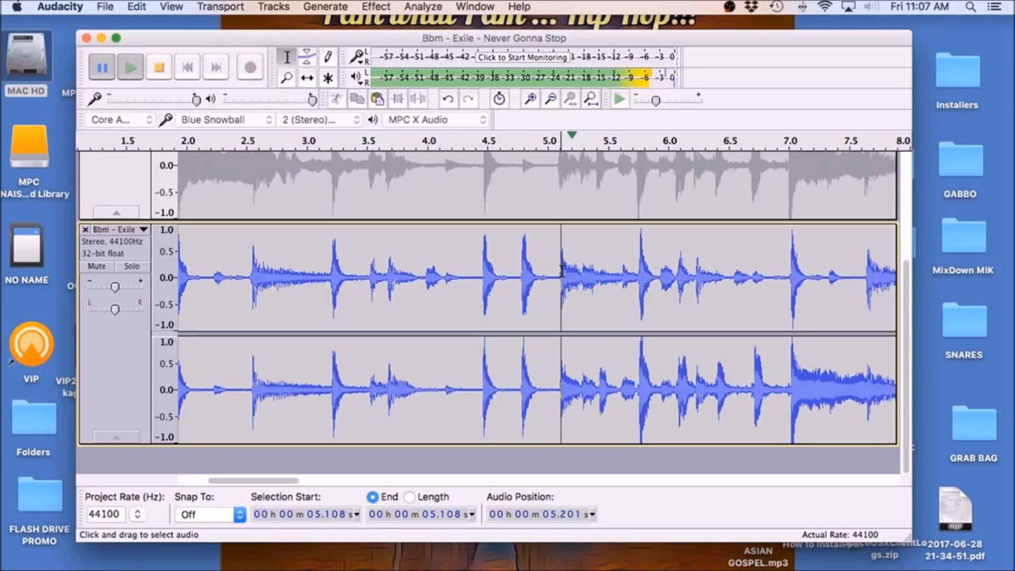
Play the edited loop track from 5.108 s and pause at about 10.87 s to locate the section's end.
left_click(132, 67)
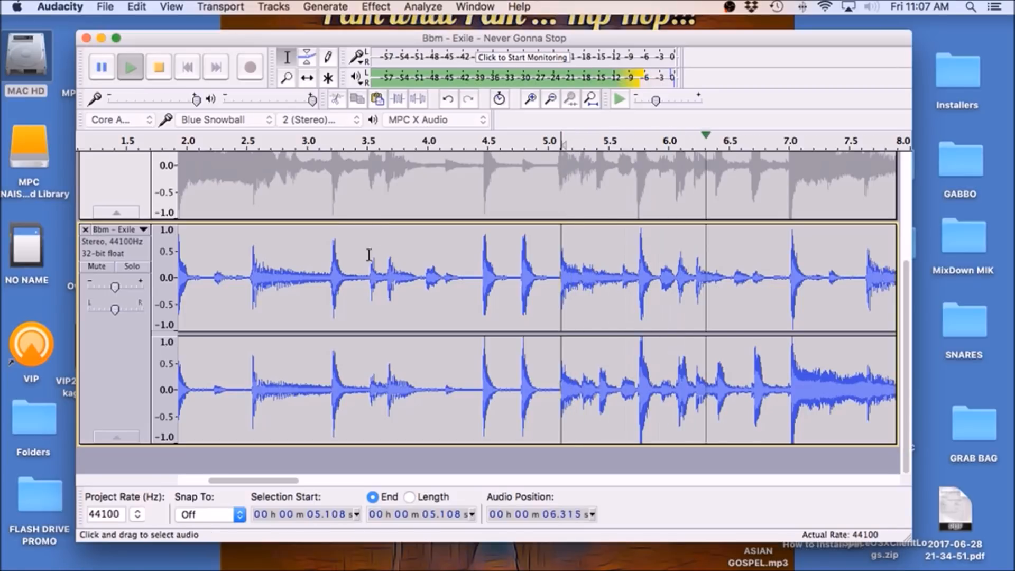
left_click(102, 68)
scroll(323, 371, "left", 10)
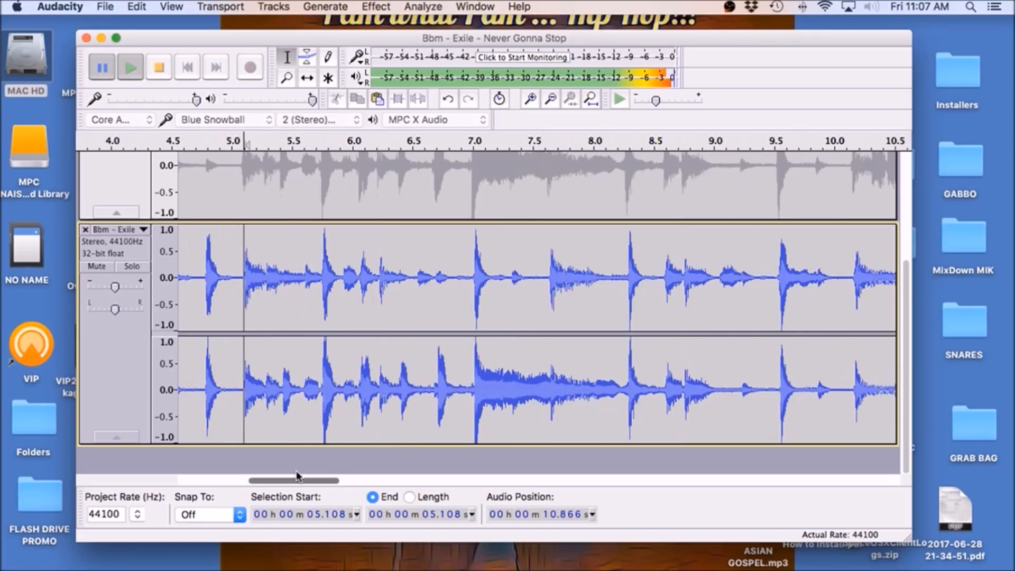
Select the section from 5.108 s to the hit near 10.15 s, play it, and adjust the selection end to 10.166 s.
left_click_drag(231, 248, 842, 340)
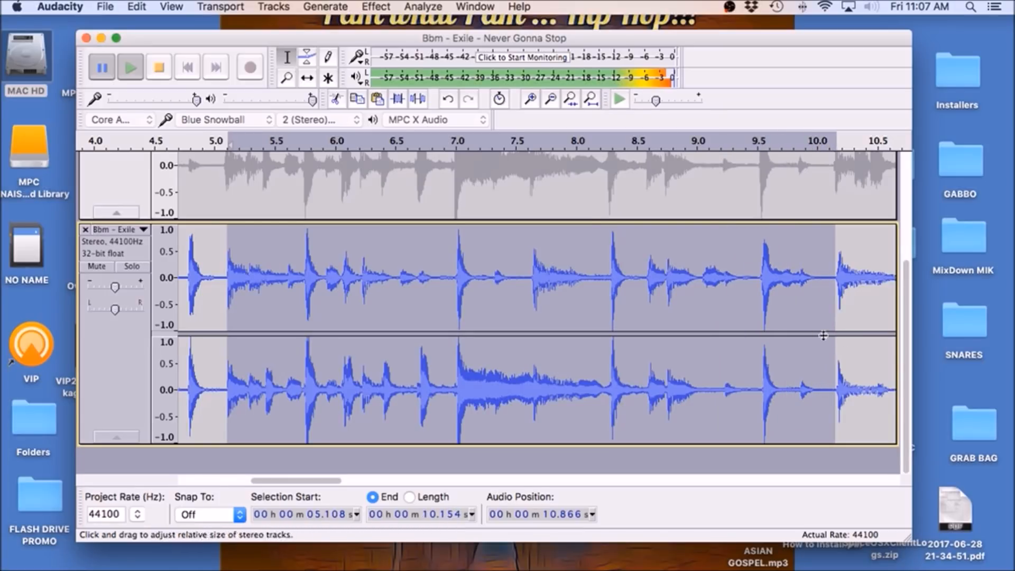
left_click(130, 67)
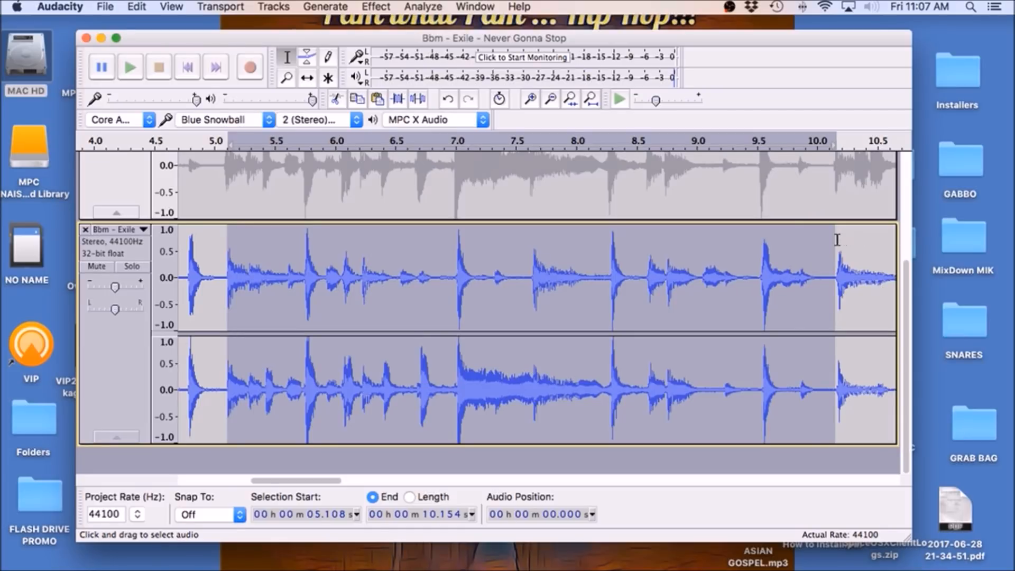
left_click_drag(829, 241, 831, 243)
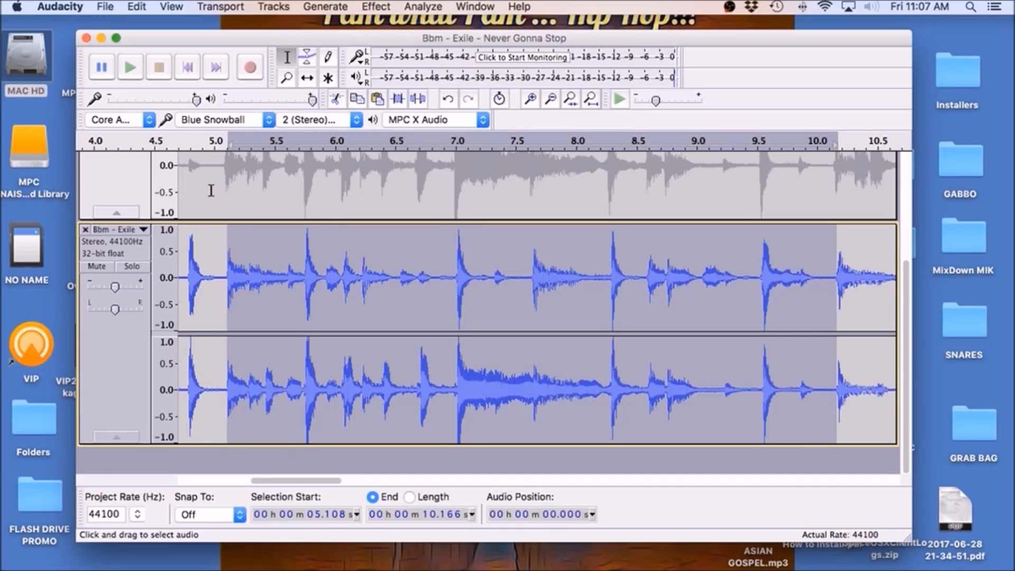
Return to the start, play the edited loop track through its whole first clip, and stop playback.
left_click(187, 67)
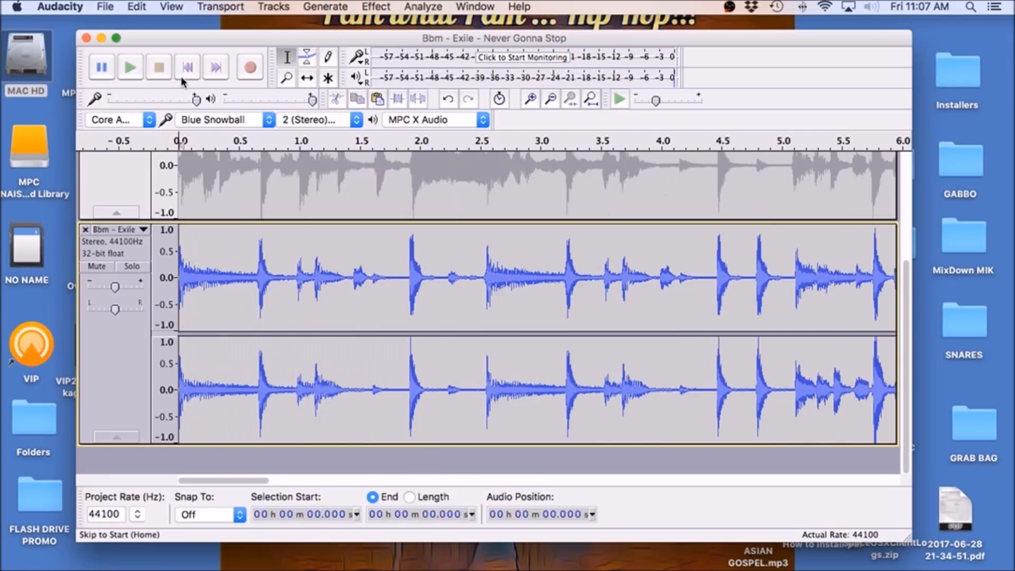
left_click(121, 68)
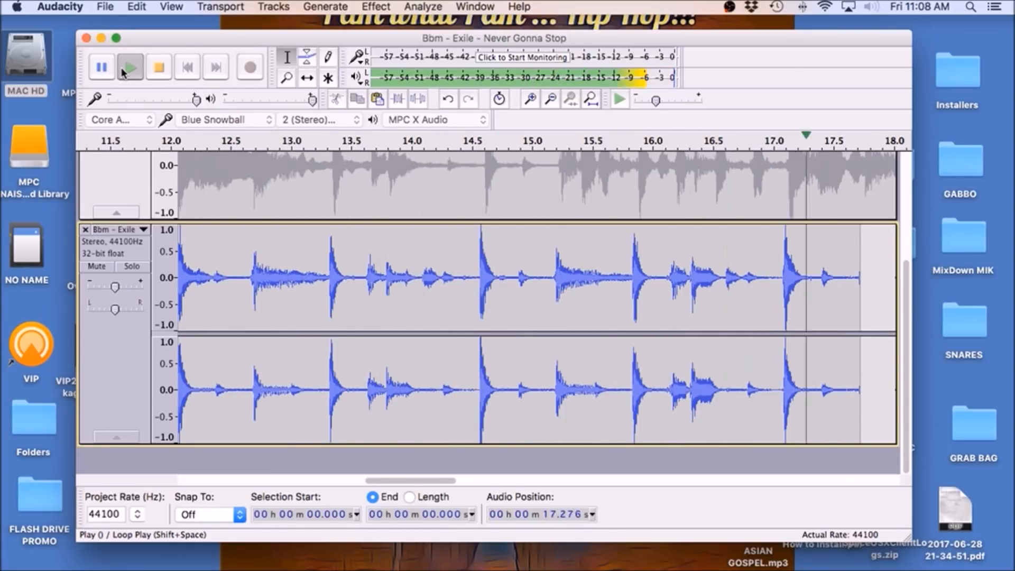
left_click(164, 69)
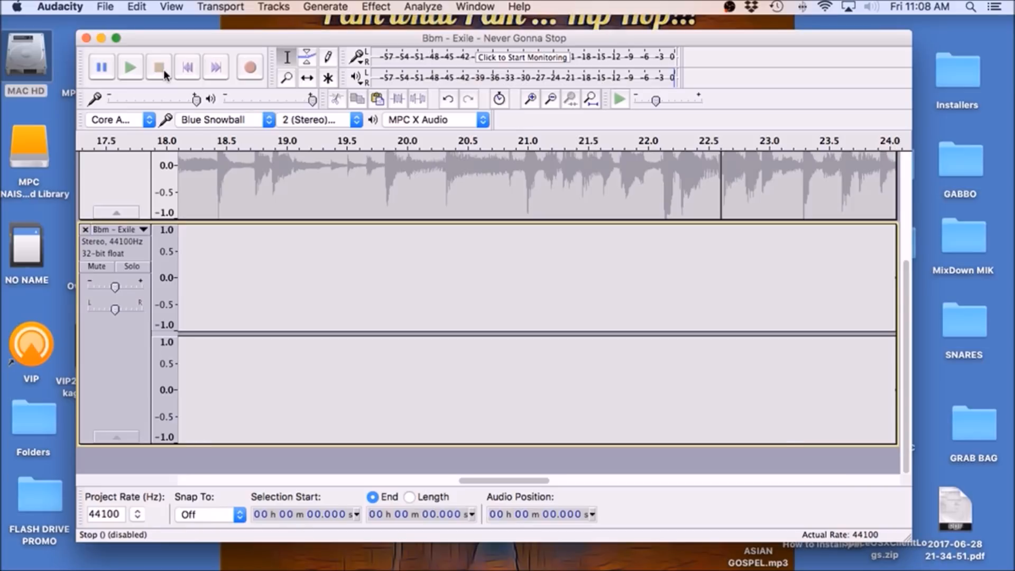
scroll(222, 301, "up", 3)
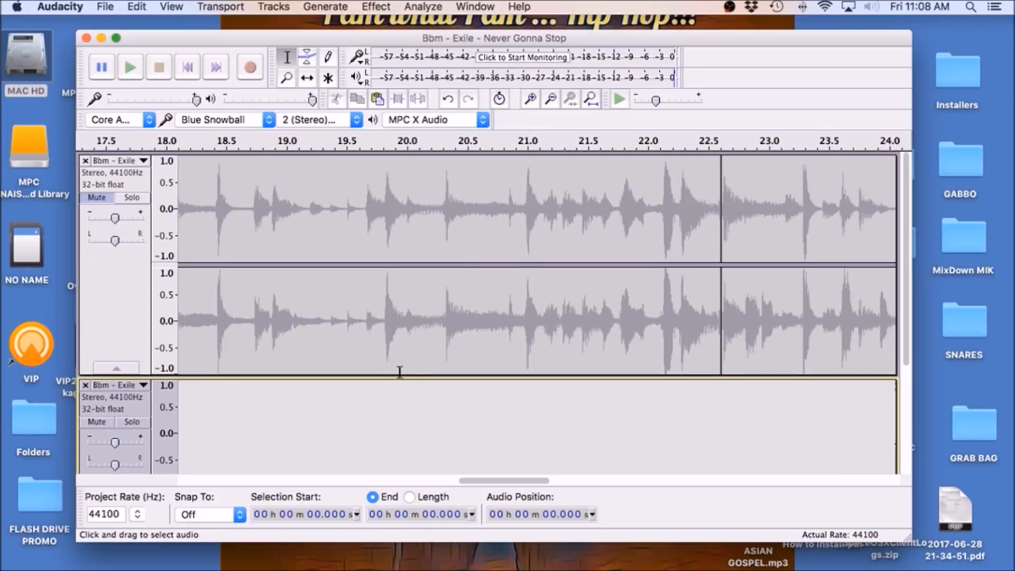
left_click_drag(513, 481, 94, 451)
scroll(257, 313, "down", 3)
scroll(257, 313, "up", 2)
scroll(256, 313, "down", 2)
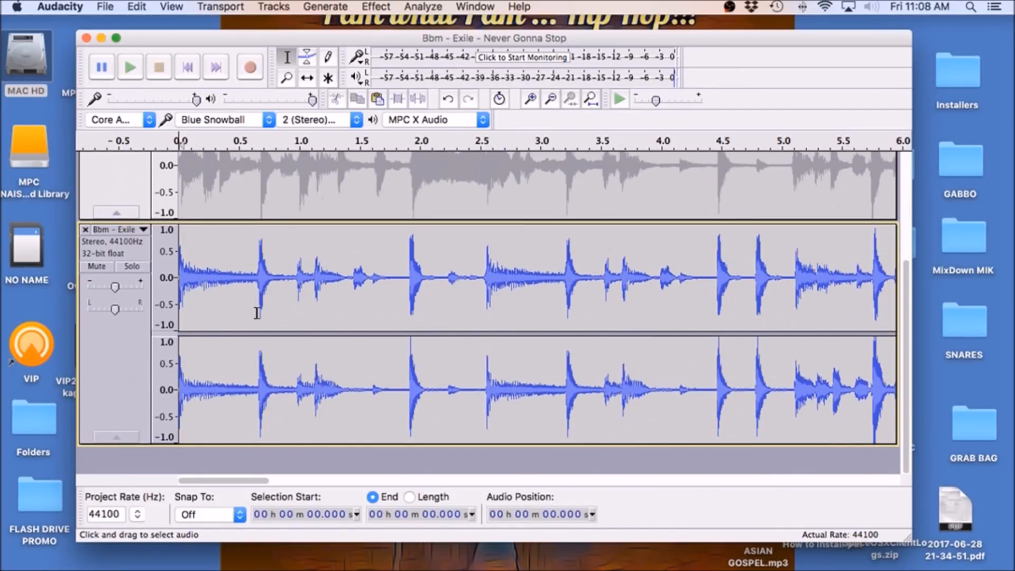